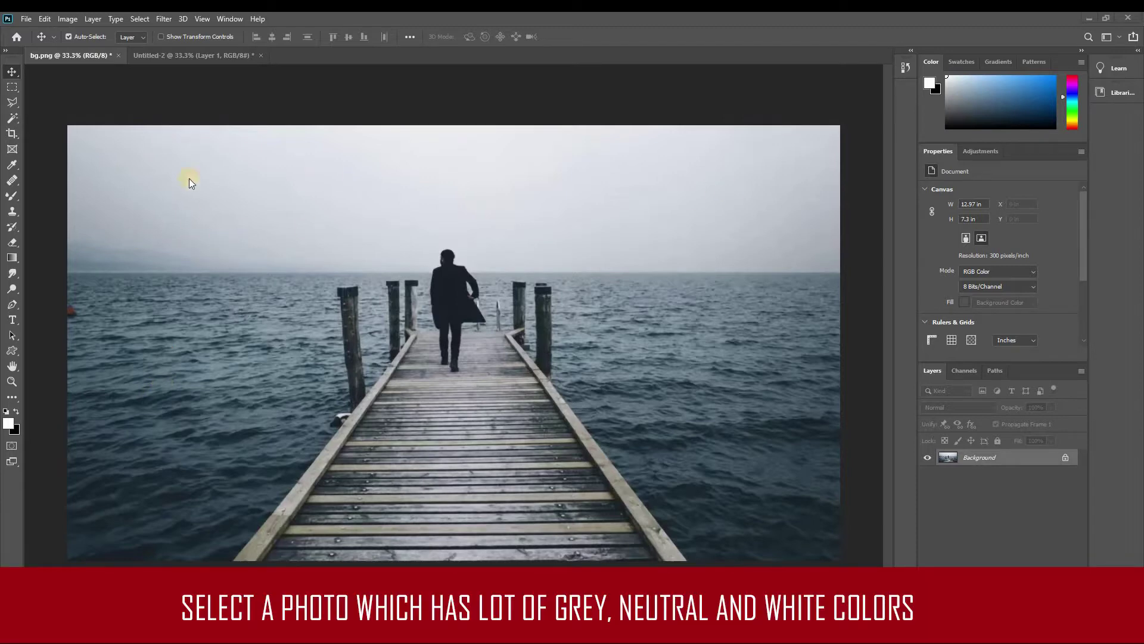
- Copy the pink-blue sky from Untitled-2 and paste it into bg.png as Layer 1
click(190, 53)
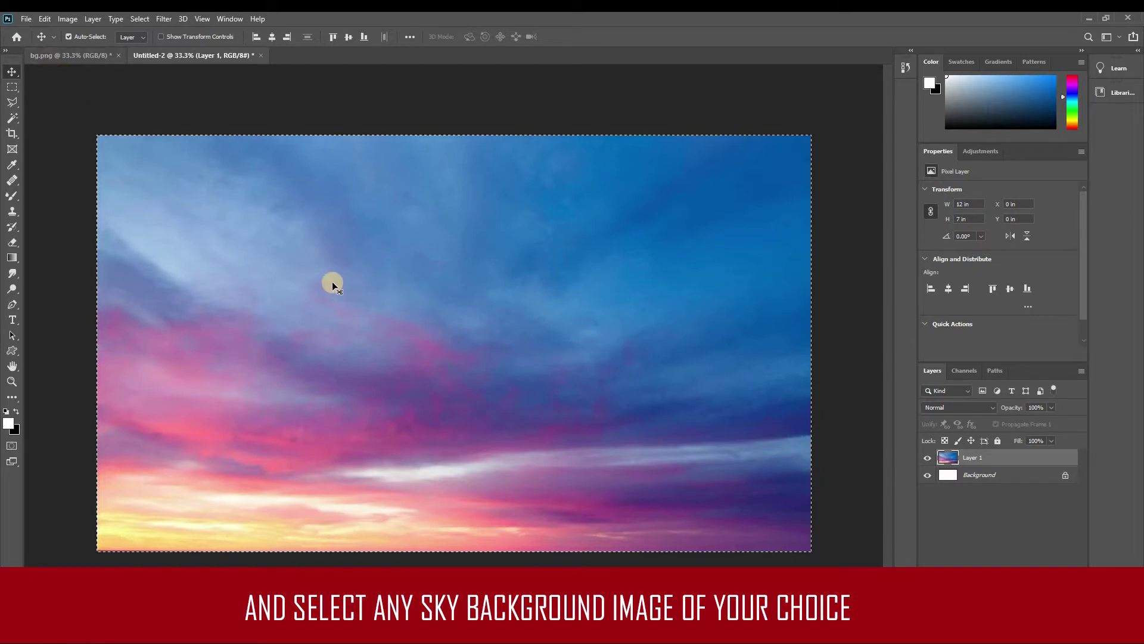
key(ctrl+c)
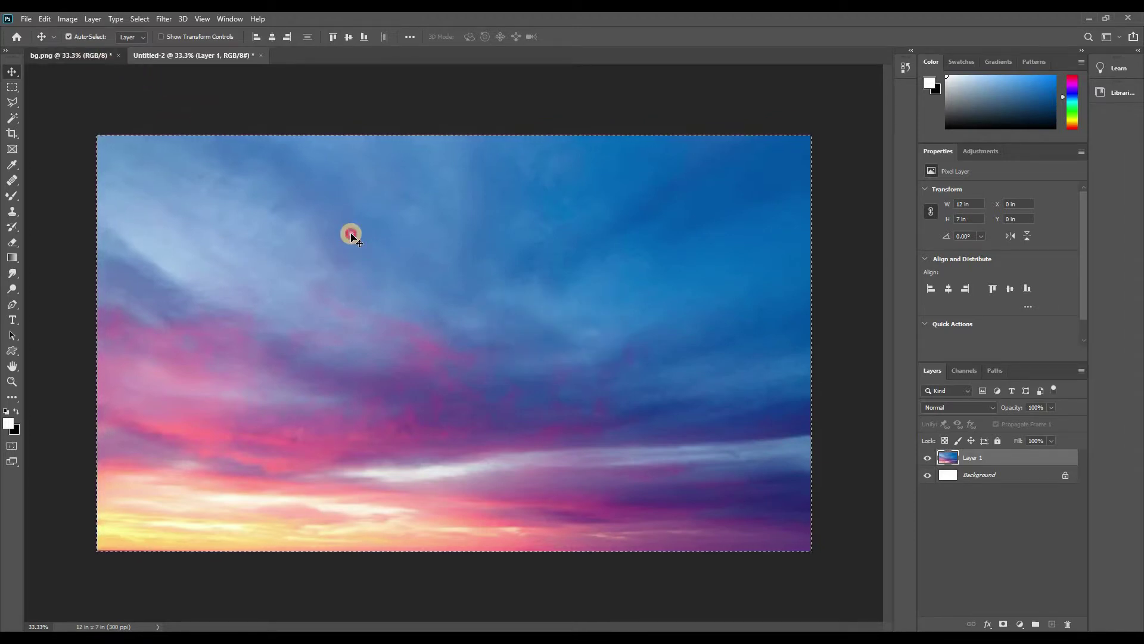
key(ctrl+Tab)
key(ctrl+v)
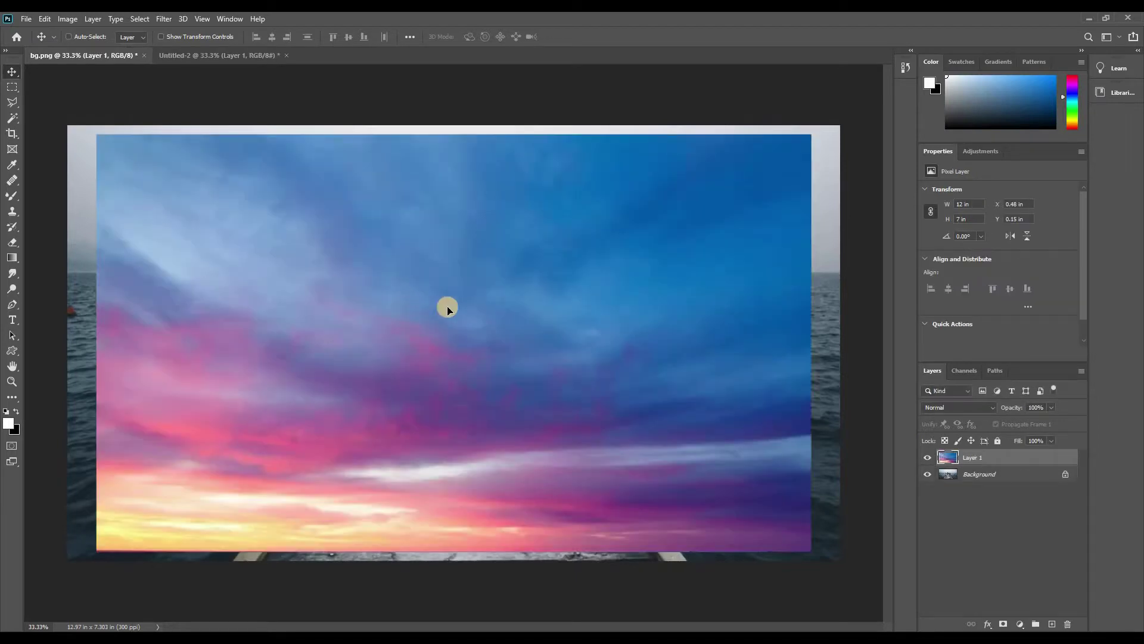
- Scale and move the pasted sky so its bottom edge meets the horizon across the full width
key(ctrl+t)
mouse_move(430, 259)
mouse_down()
mouse_move(384, 152)
mouse_move(406, 210)
mouse_up()
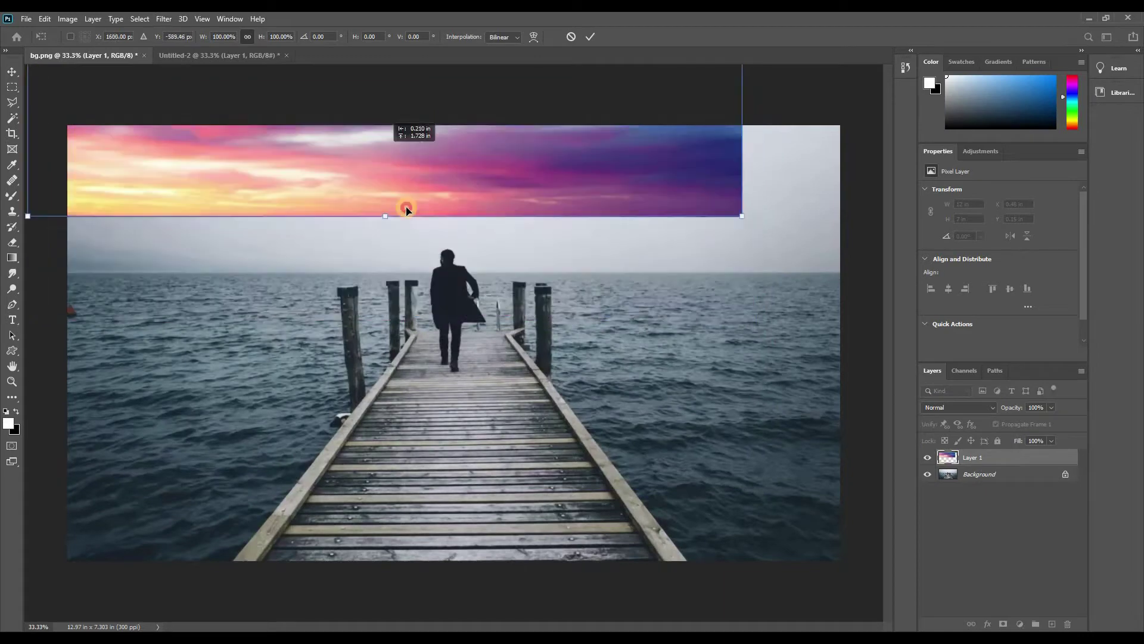
drag(771, 268, 782, 269)
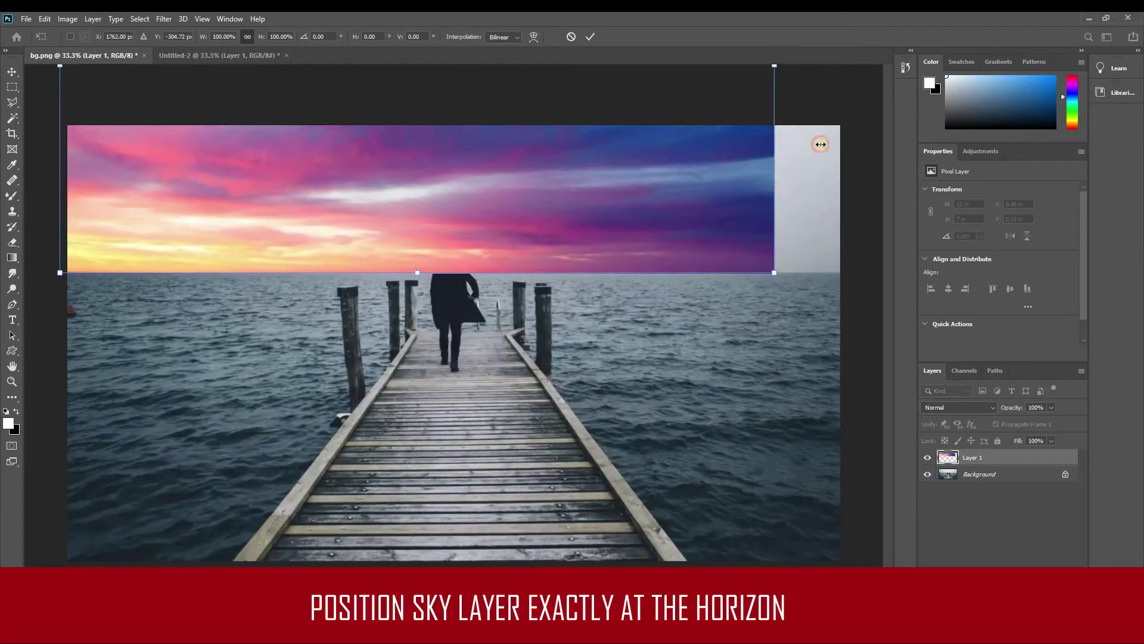
drag(845, 142, 852, 141)
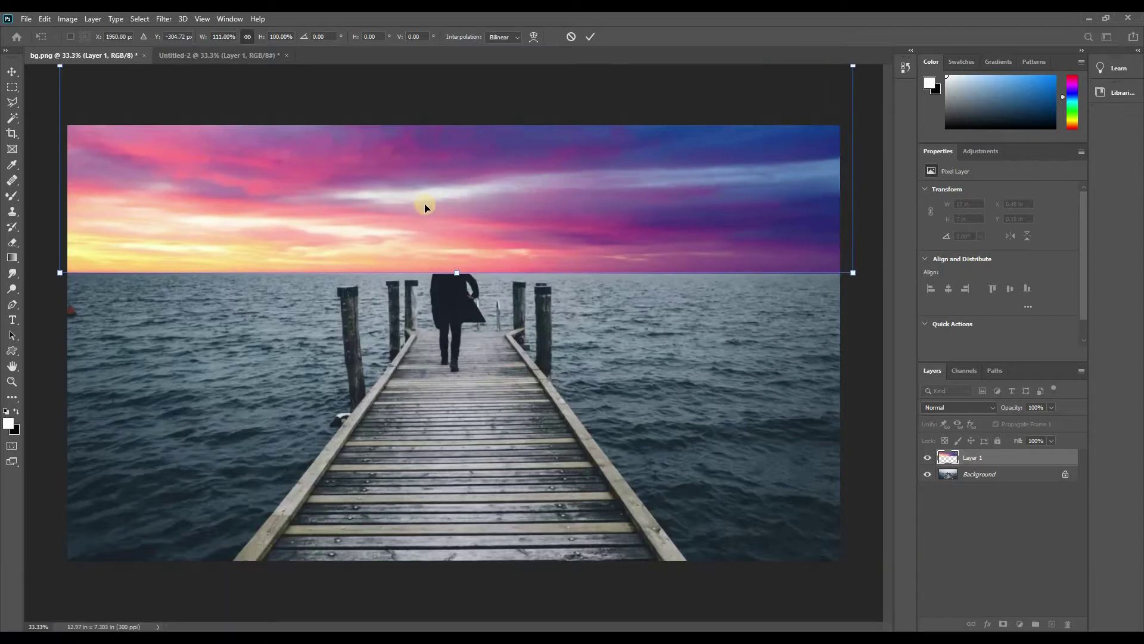
key(Return)
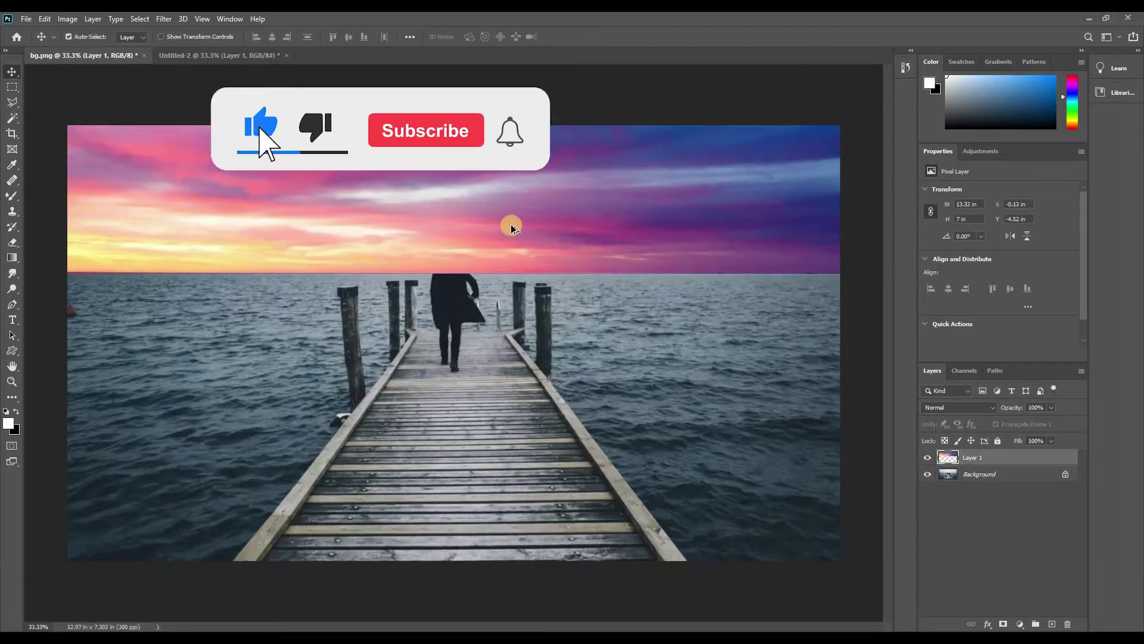
- Duplicate the sky layer, flip the copy vertically and place it over the water
key(ctrl+j)
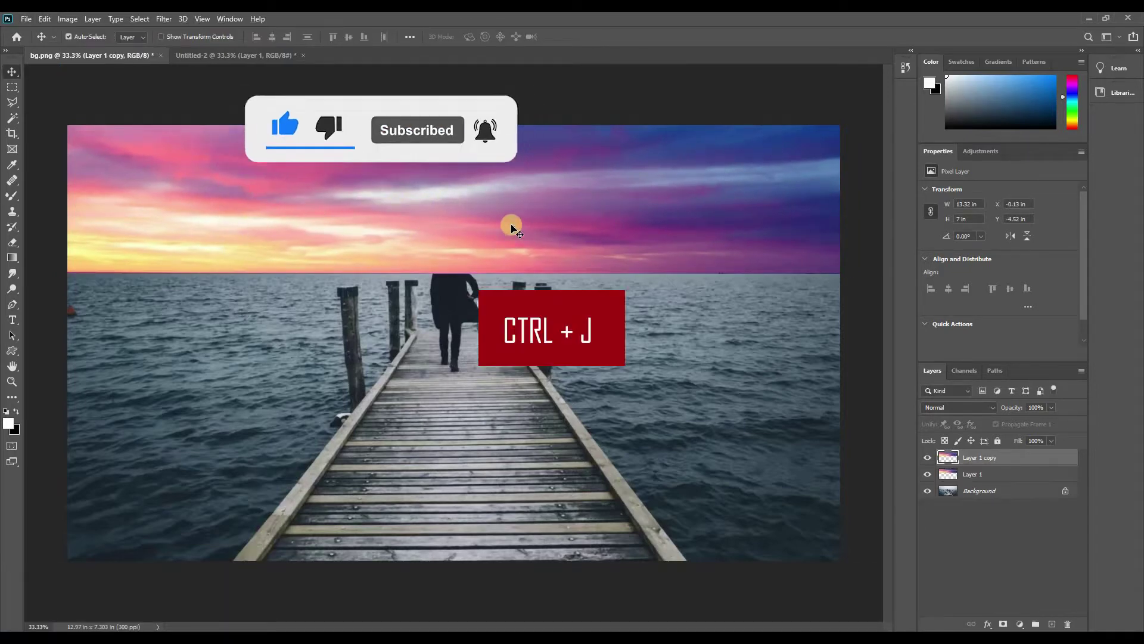
key(ctrl+t)
right_click(512, 442)
click(524, 437)
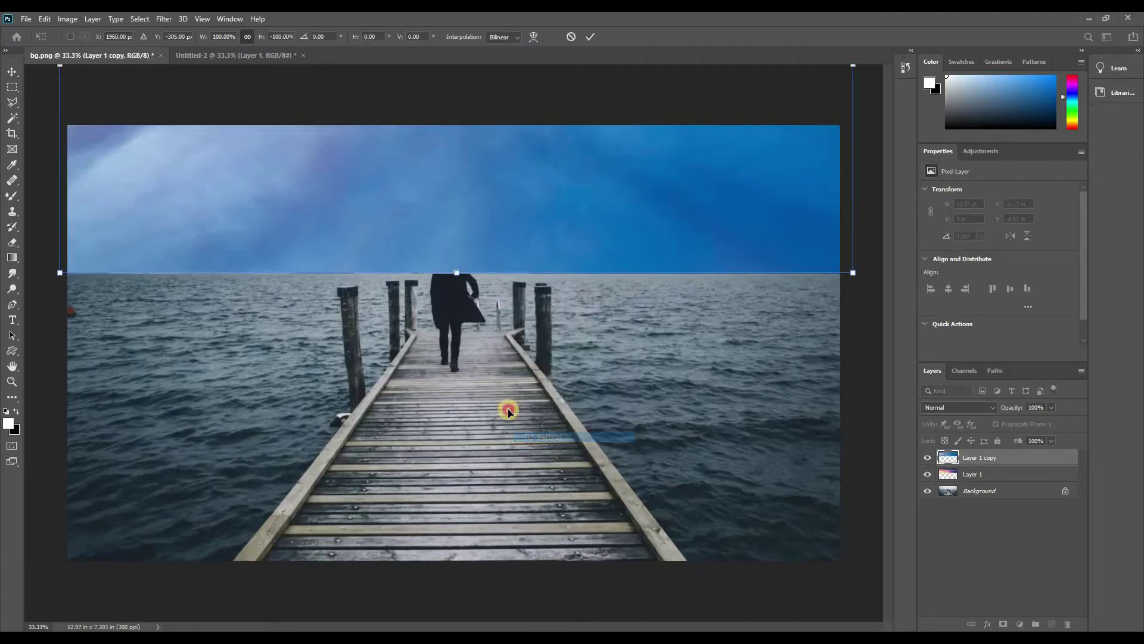
drag(509, 578, 515, 419)
key(Return)
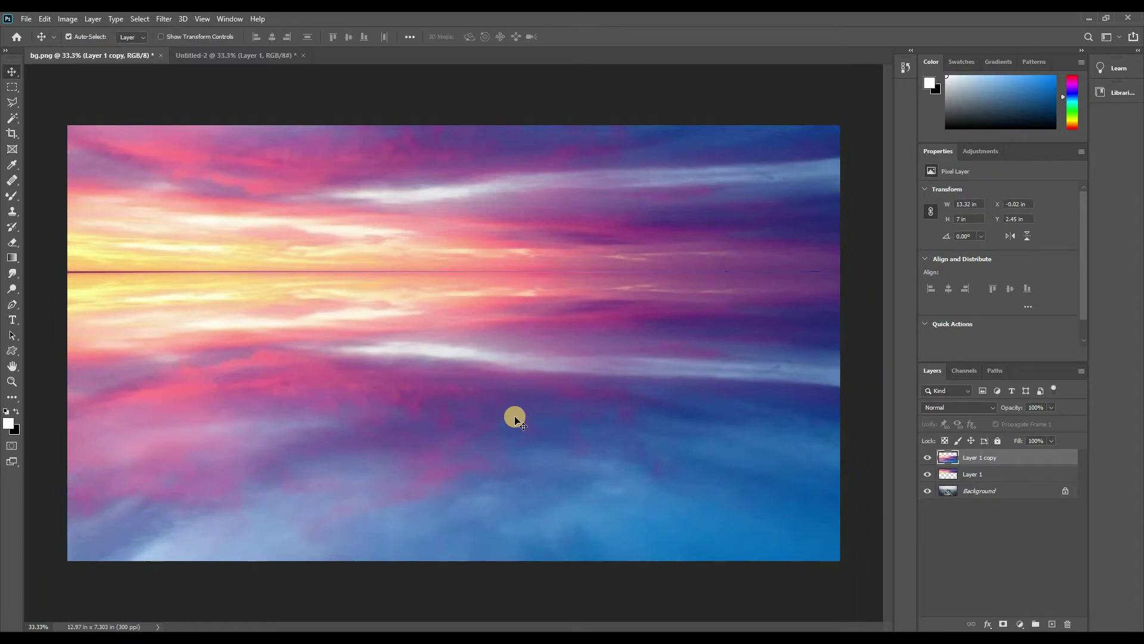
- Nudge the flipped reflection until it lines up with the horizon
key(Down)
key(Down)
key(Down)
key(Down)
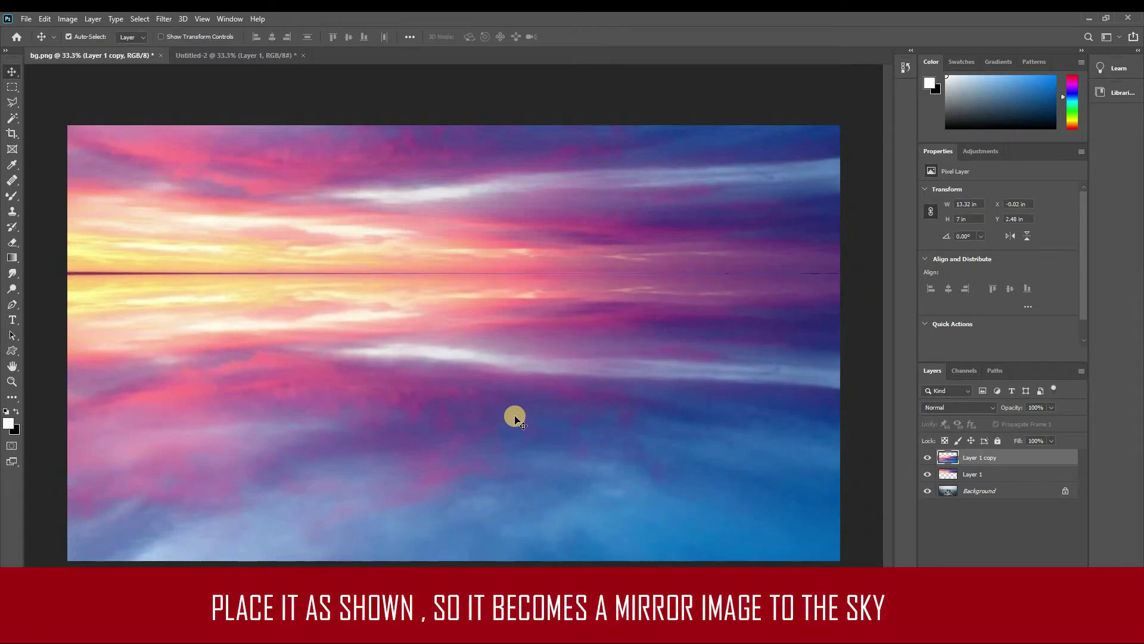
key(Down)
key(Down)
key(Up)
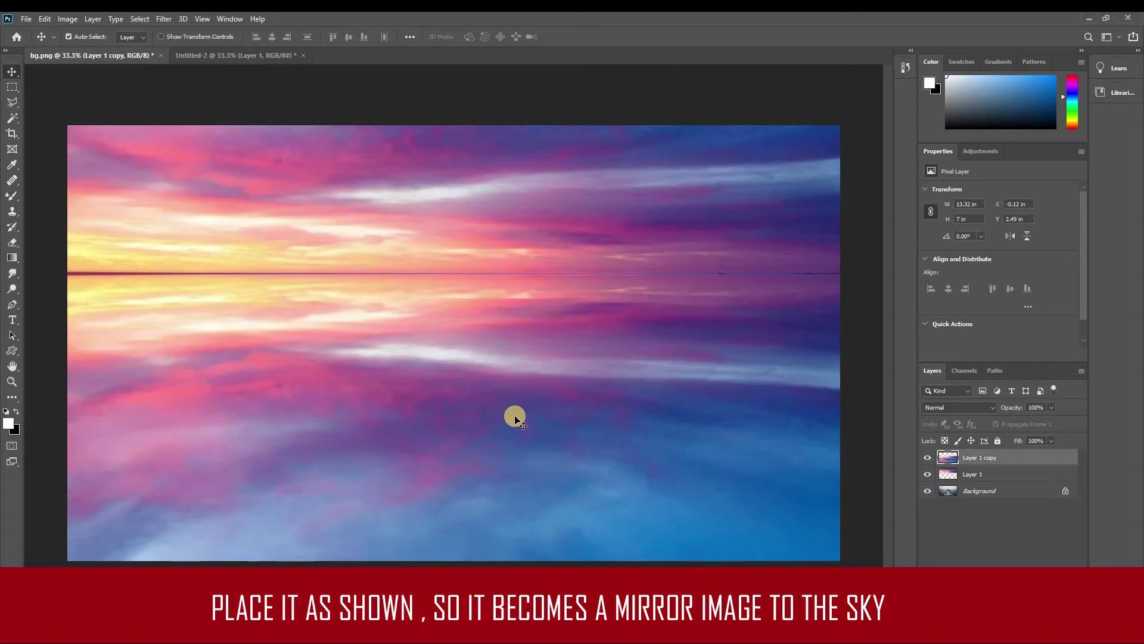
key(Up)
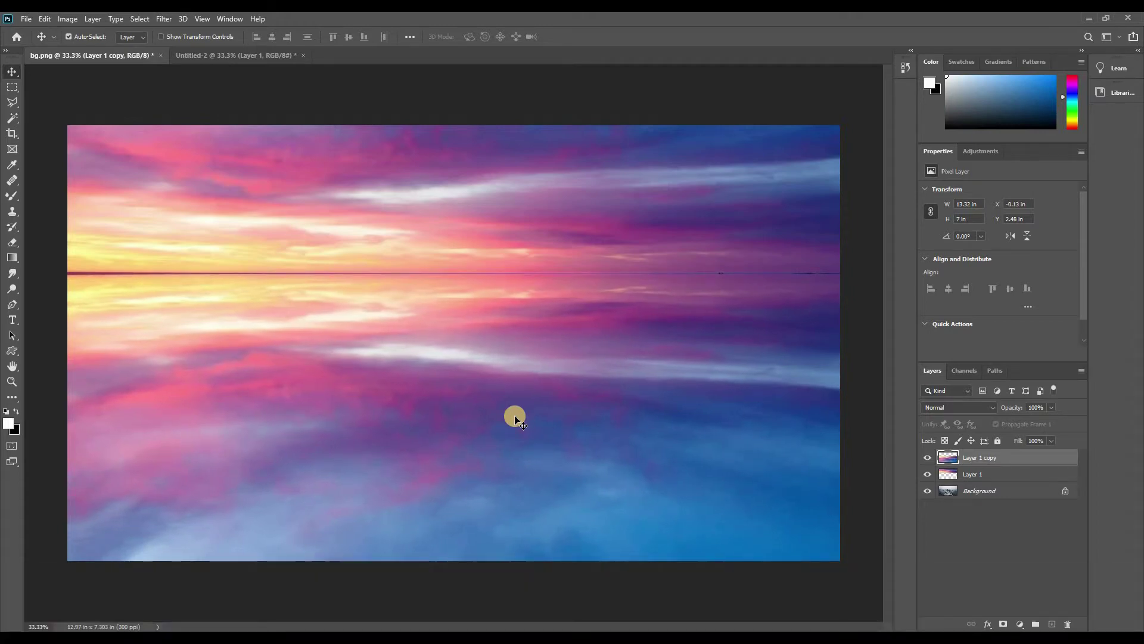
key(Up)
key(Right)
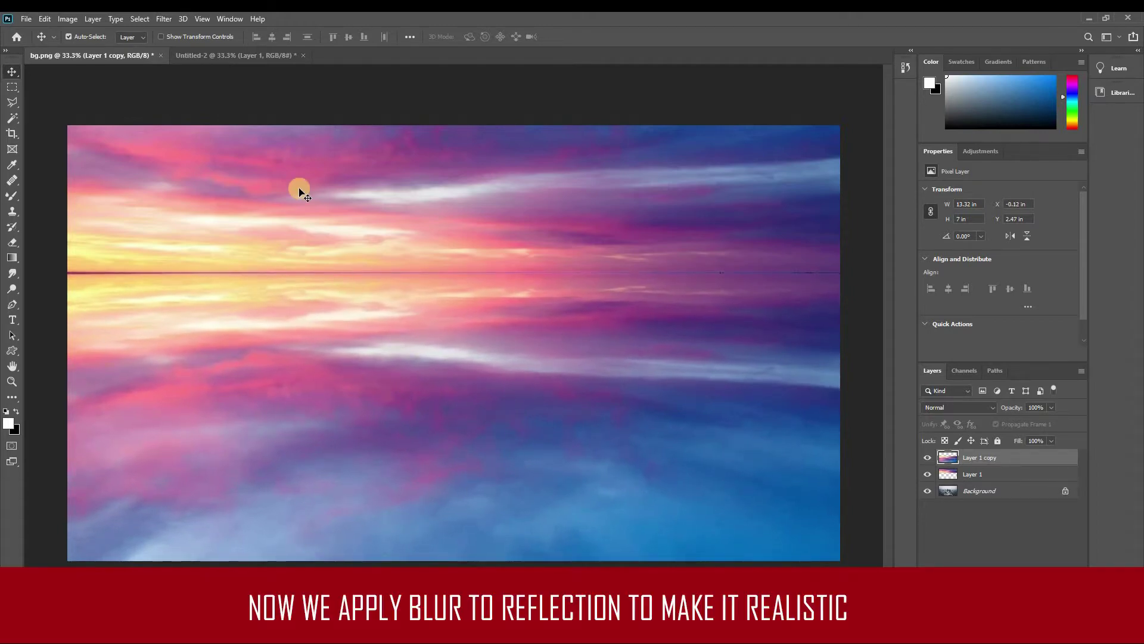
- Apply a Gaussian Blur of about 11 radius to the reflection layer
click(160, 19)
mouse_move(171, 154)
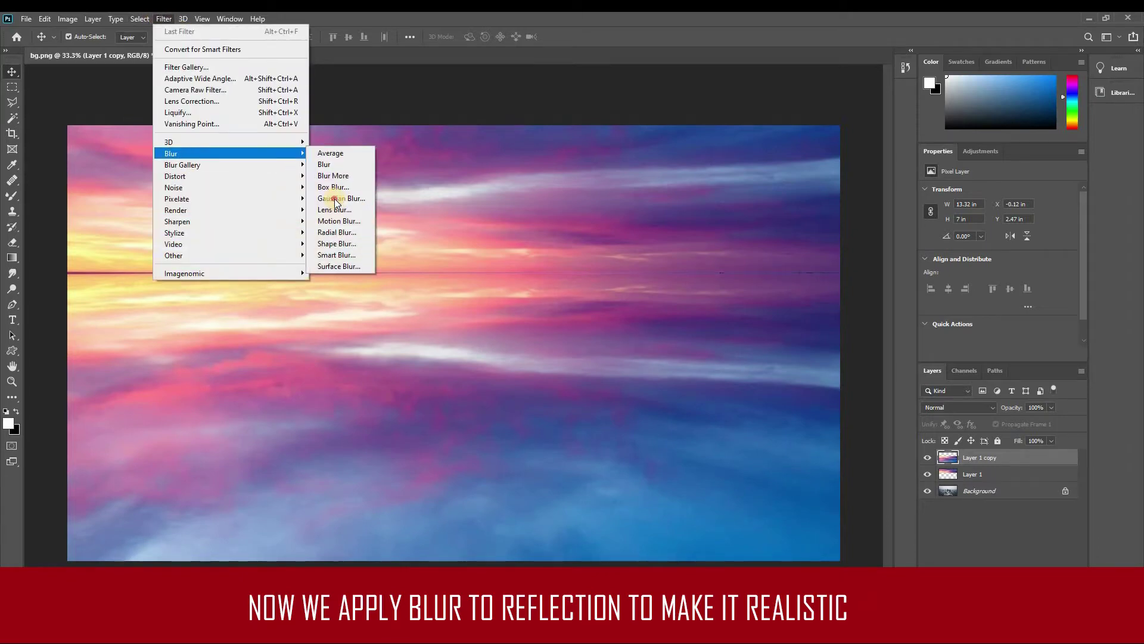
click(337, 198)
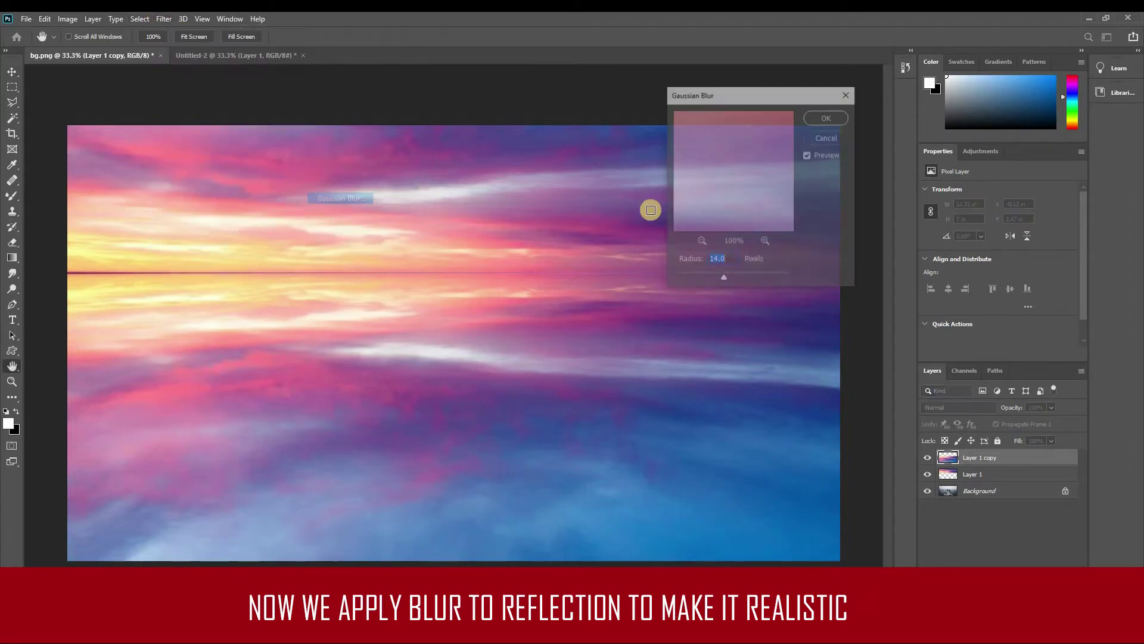
click(702, 276)
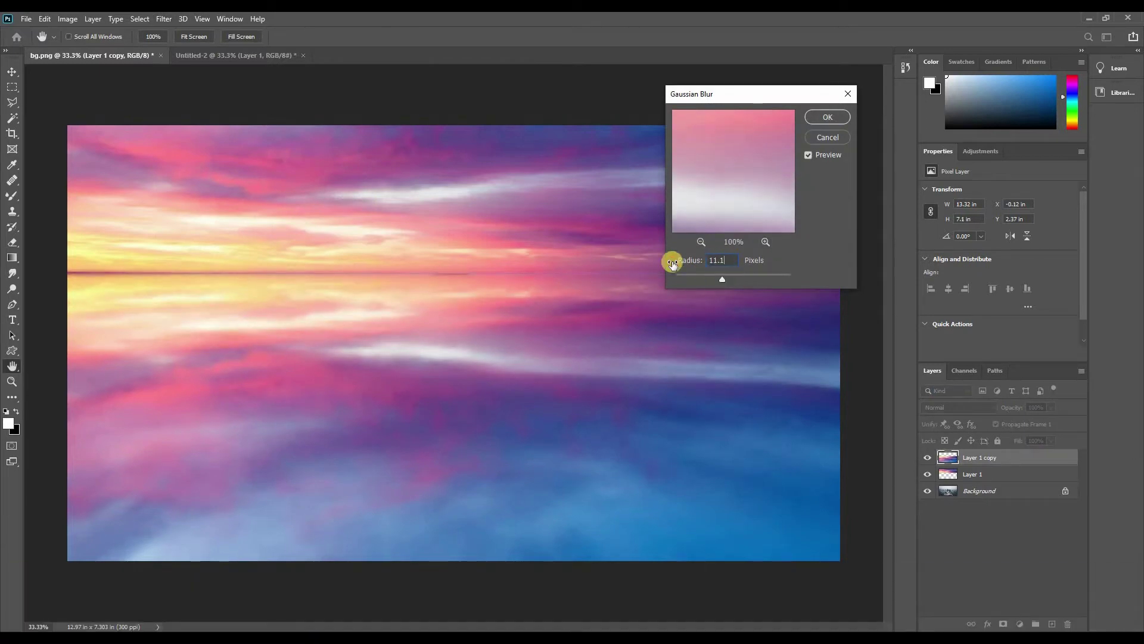
drag(669, 261, 672, 261)
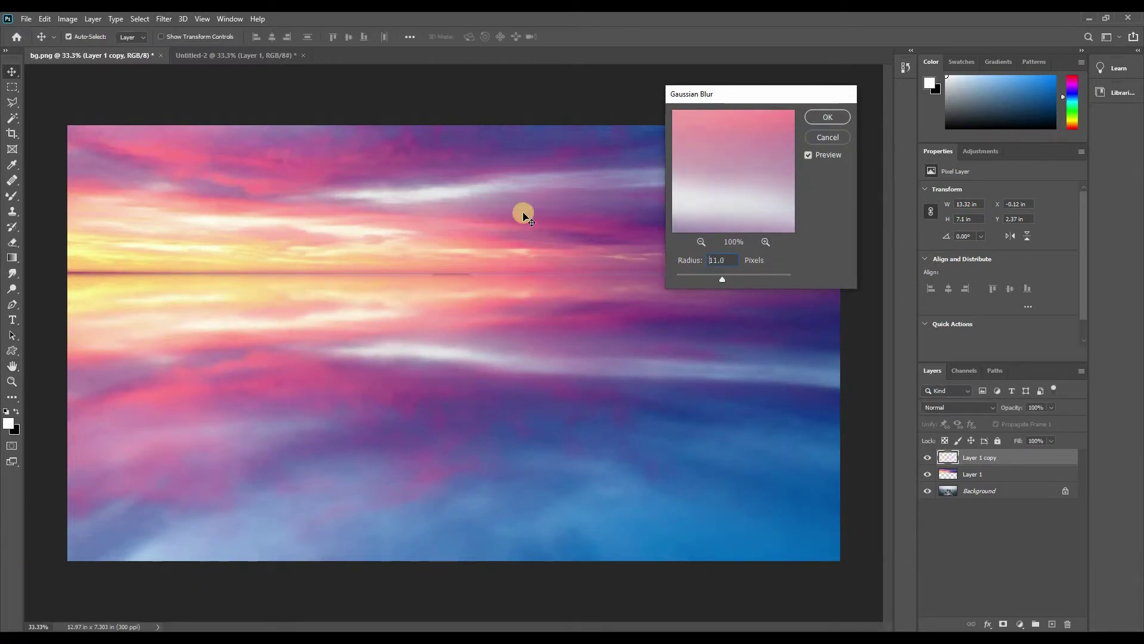
key(Return)
- Add a Motion Blur at -45° angle and 71 pixels distance to the reflection
click(162, 20)
mouse_move(171, 153)
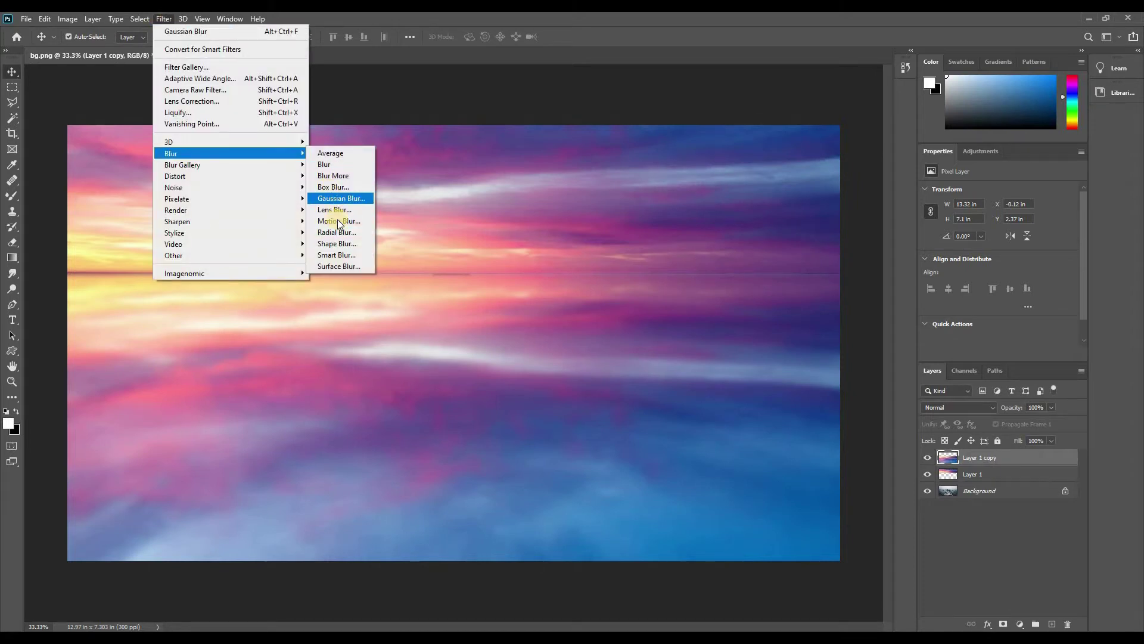
click(343, 221)
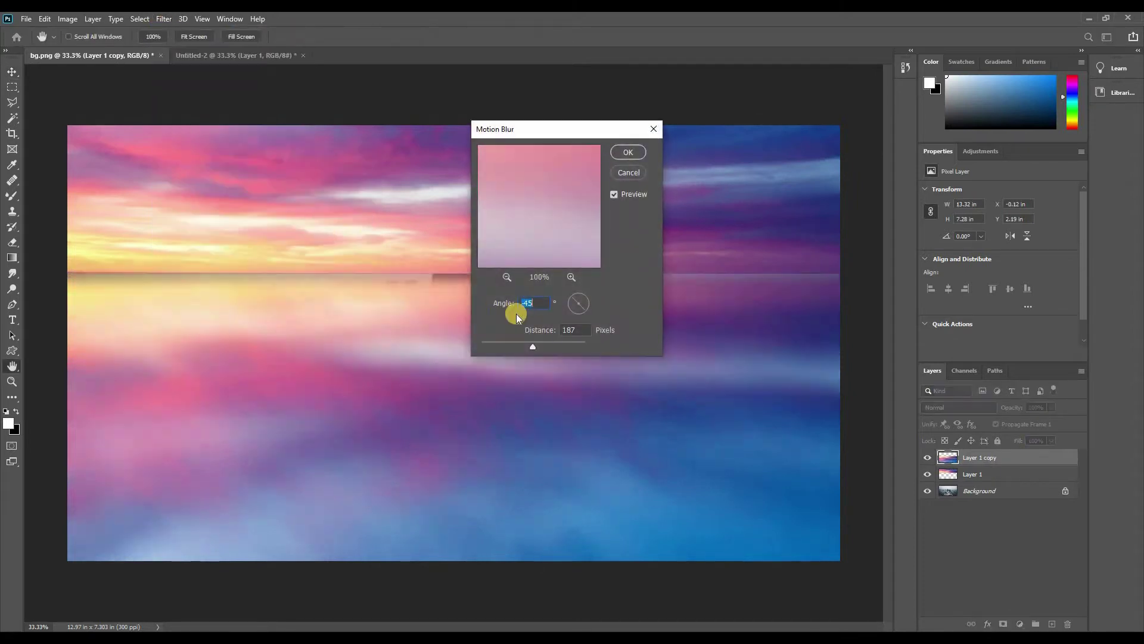
click(513, 341)
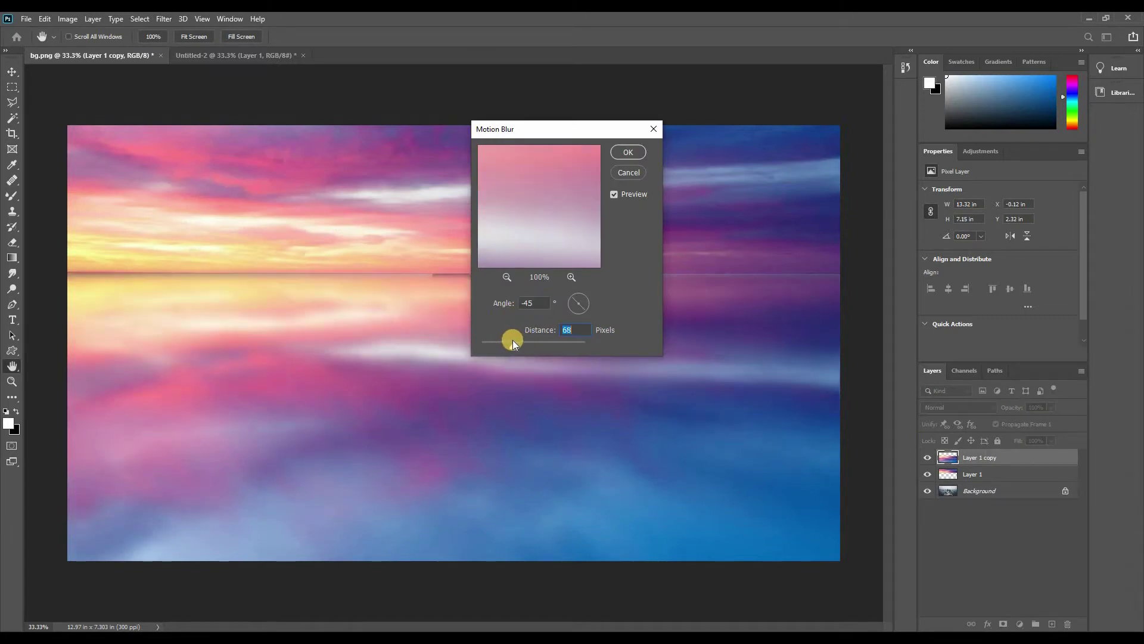
drag(510, 340, 508, 339)
click(513, 345)
click(633, 154)
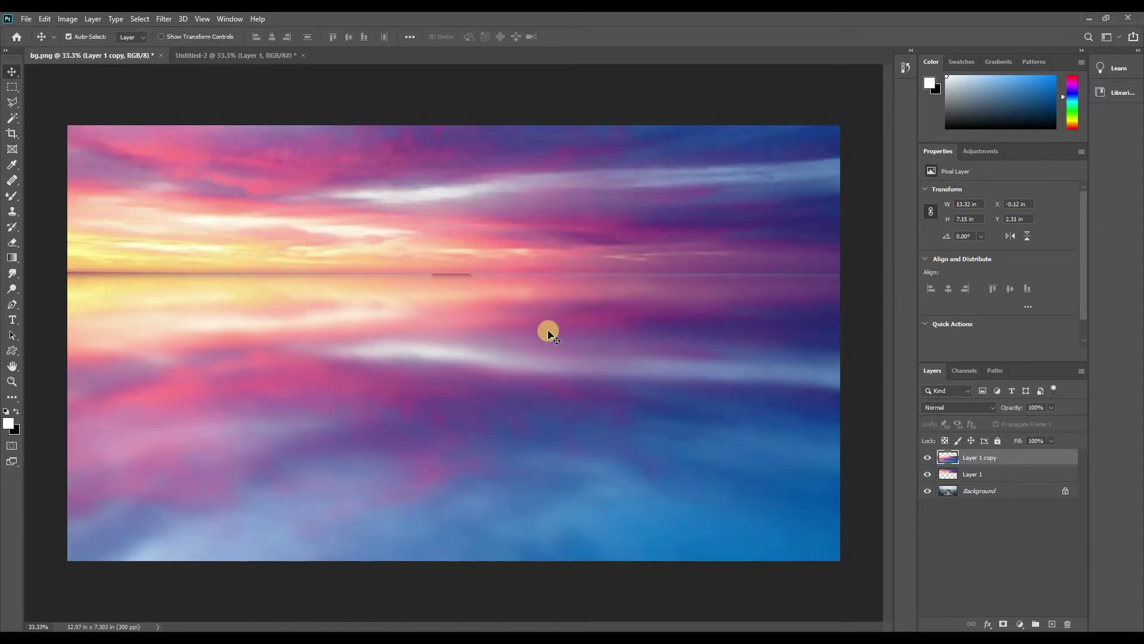
- Close the reflection seam and group both sky layers into Group 1
key(Up)
key(Up)
key(Up)
key(Up)
key(Up)
key(Up)
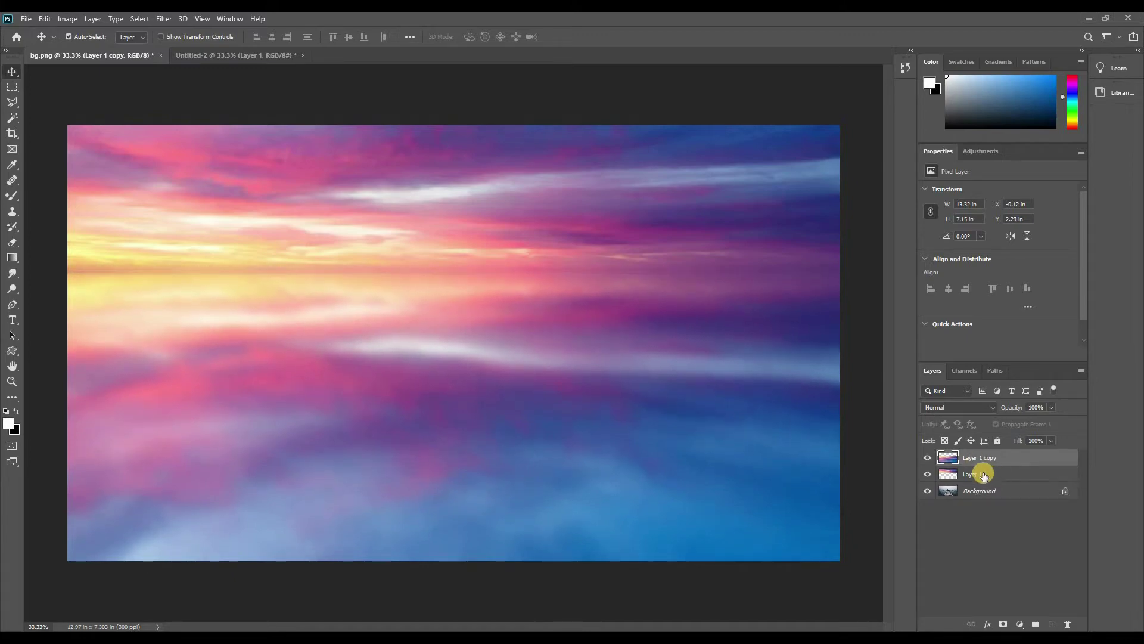
shift+click(981, 475)
right_click(981, 457)
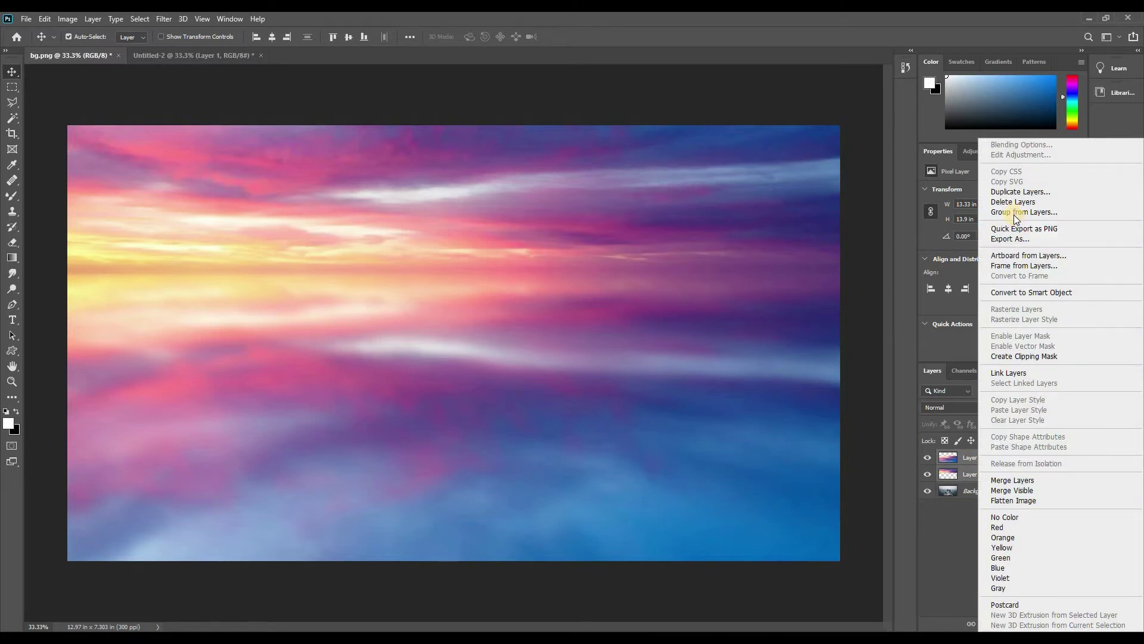
click(1013, 213)
click(667, 207)
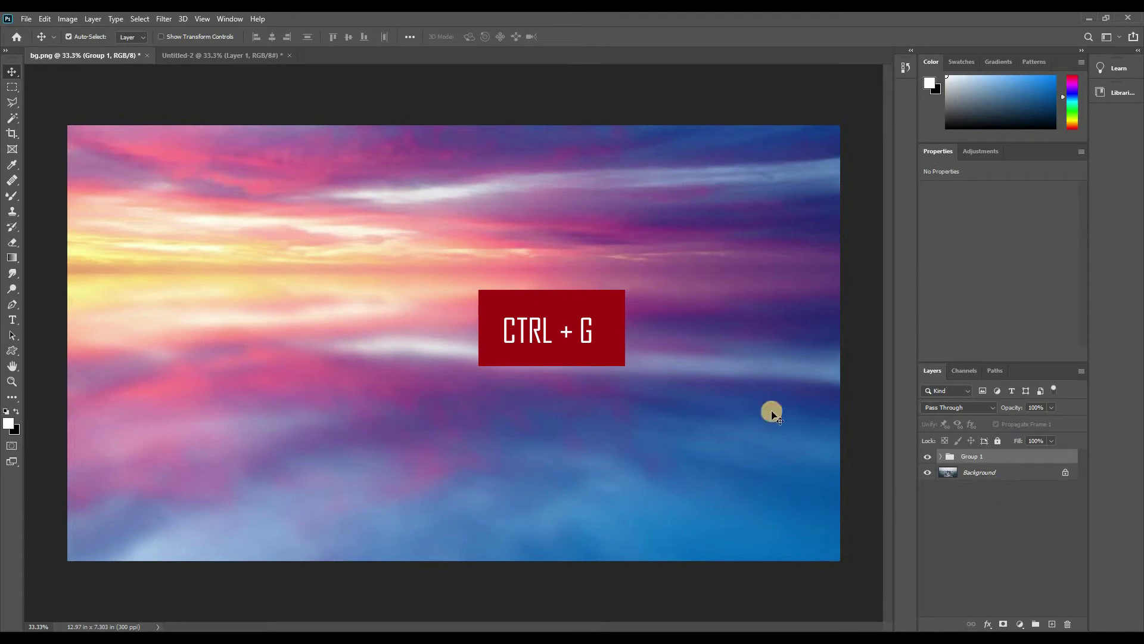
- Check Group 1 over the photo and unlock the Background as Layer 0
click(729, 362)
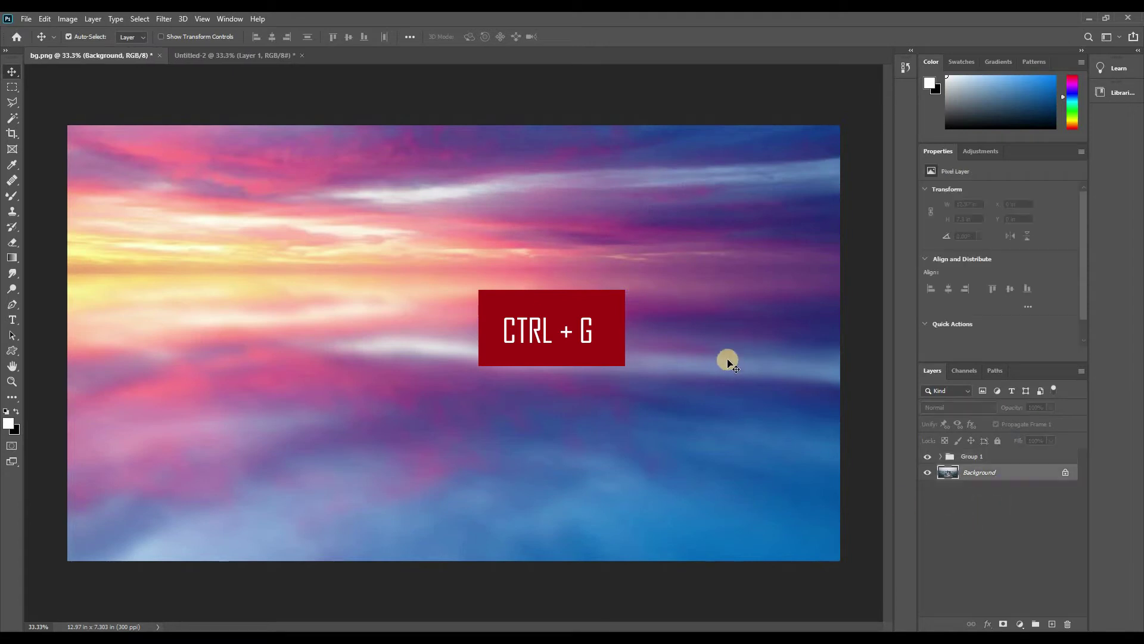
click(927, 457)
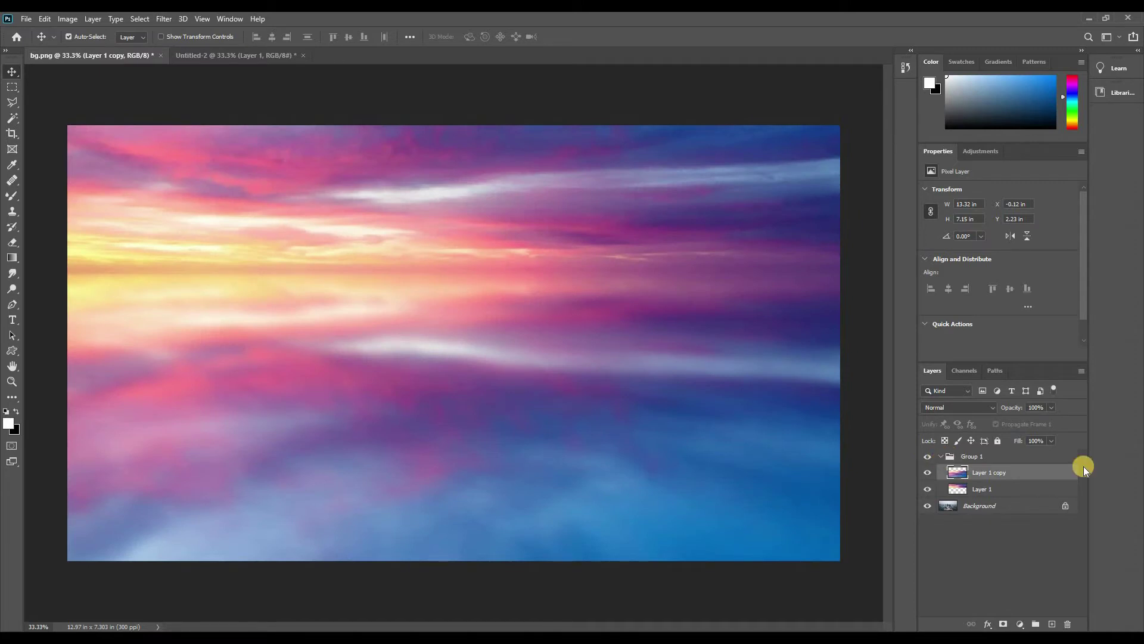
click(1067, 457)
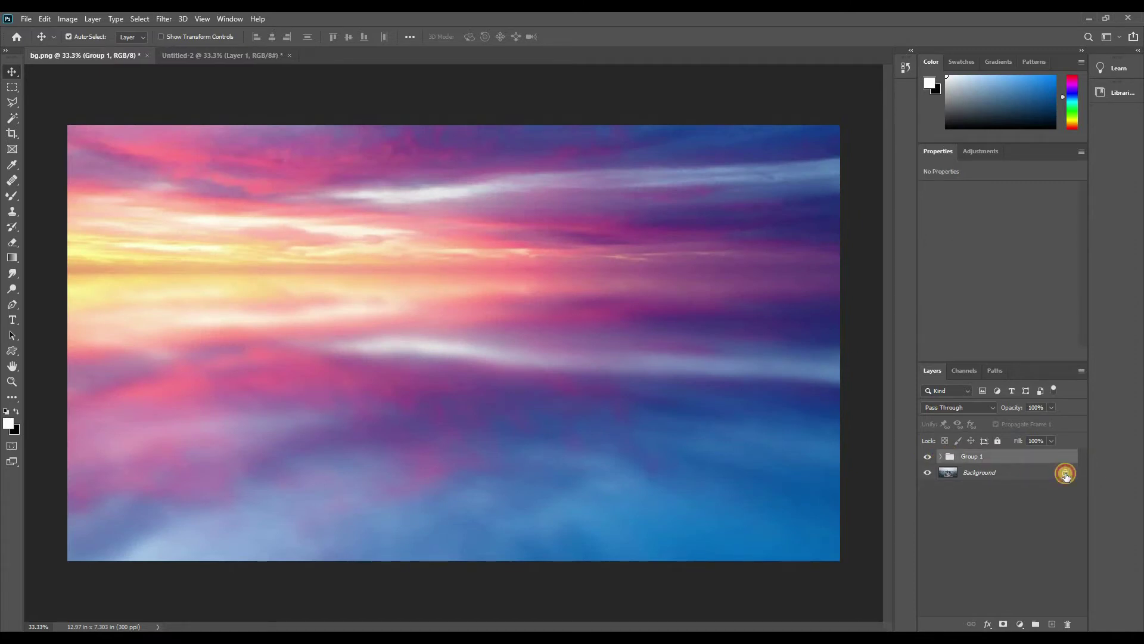
click(1066, 474)
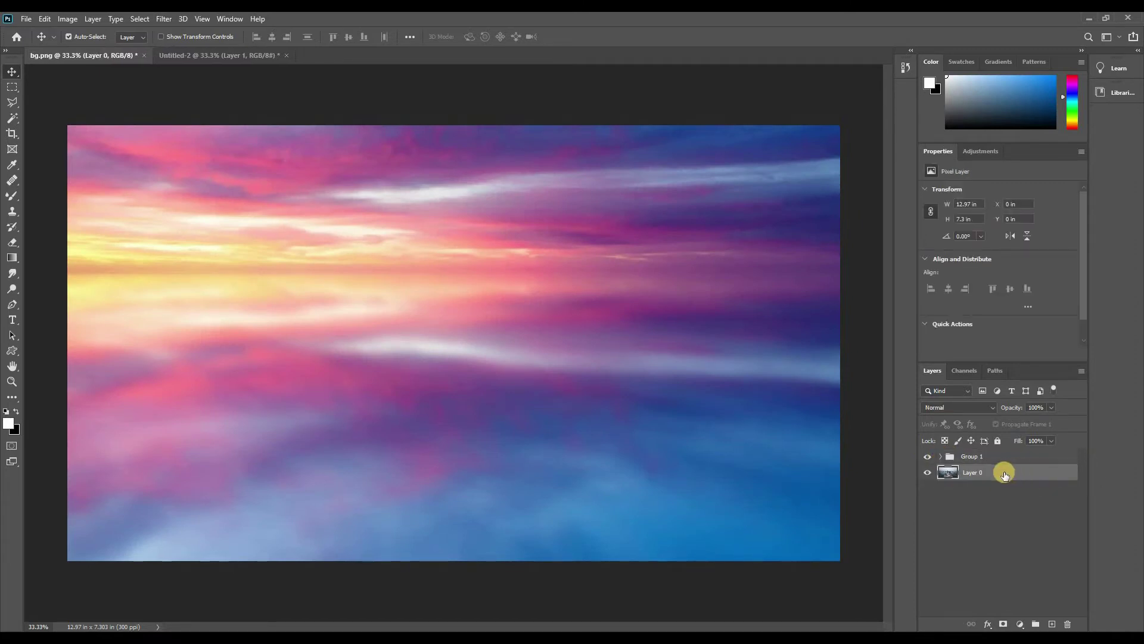
- Load the Red channel's bright areas as a selection, then show and select Group 1
click(962, 372)
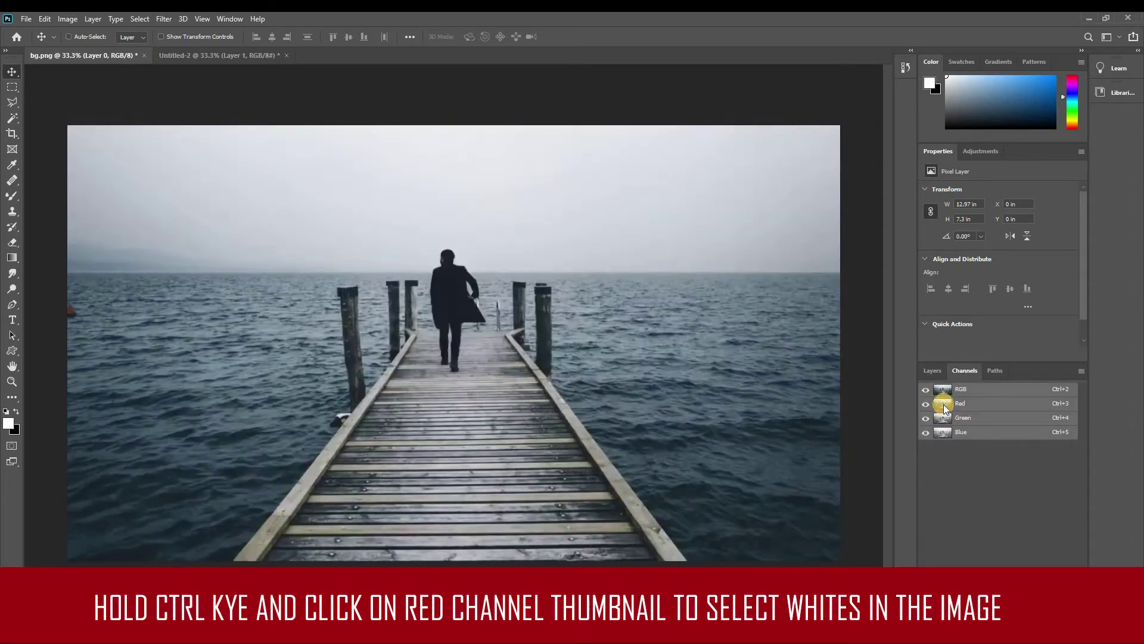
ctrl+click(943, 404)
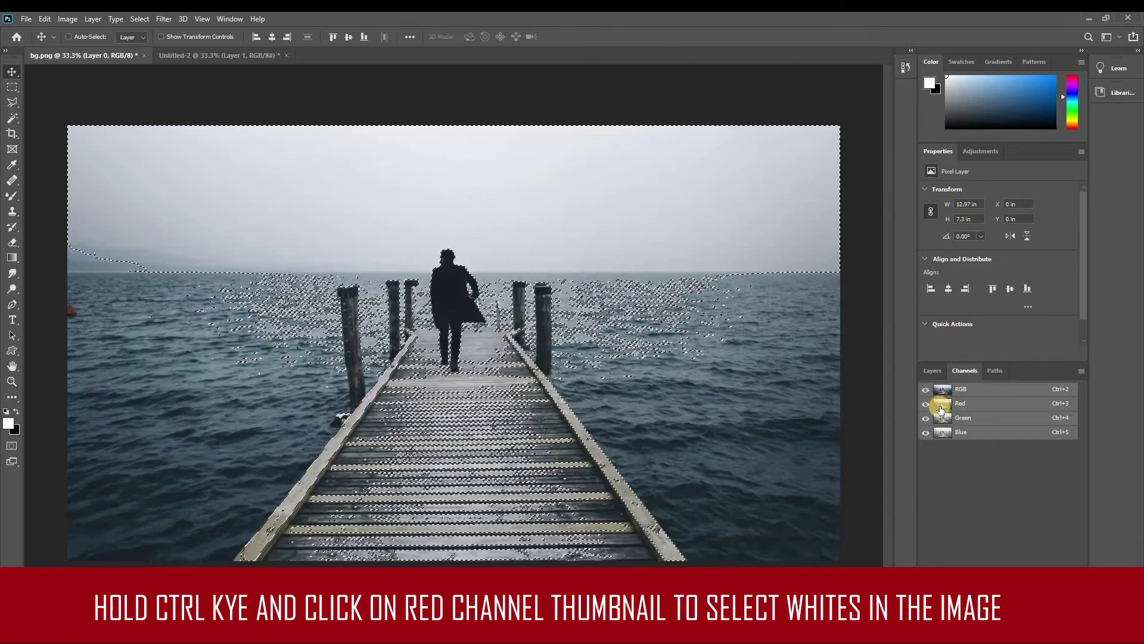
click(936, 371)
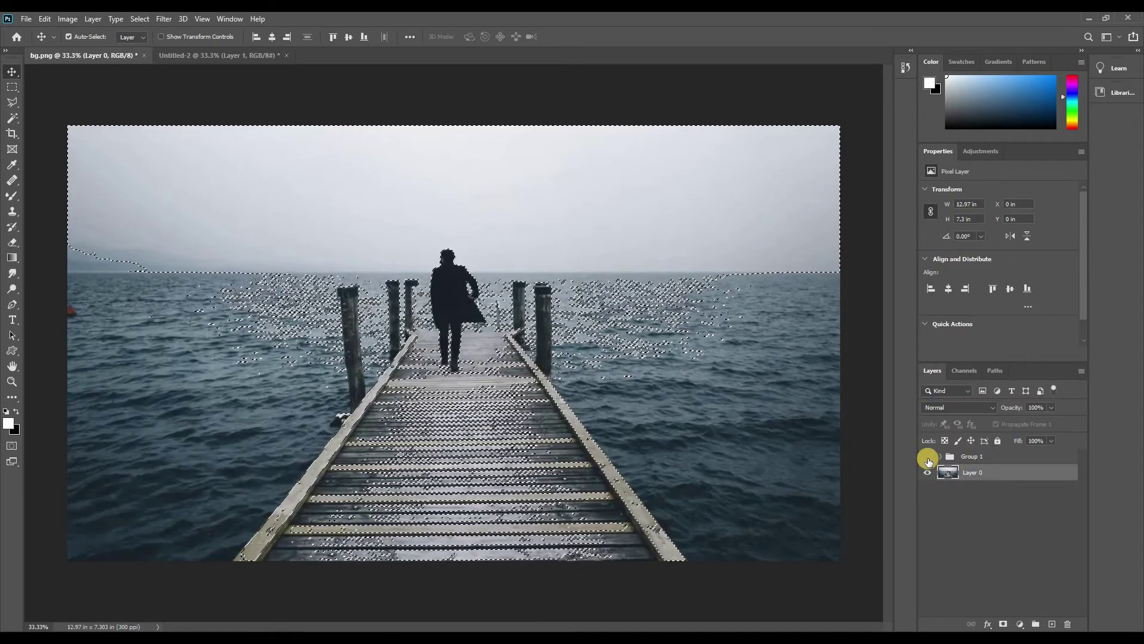
click(928, 457)
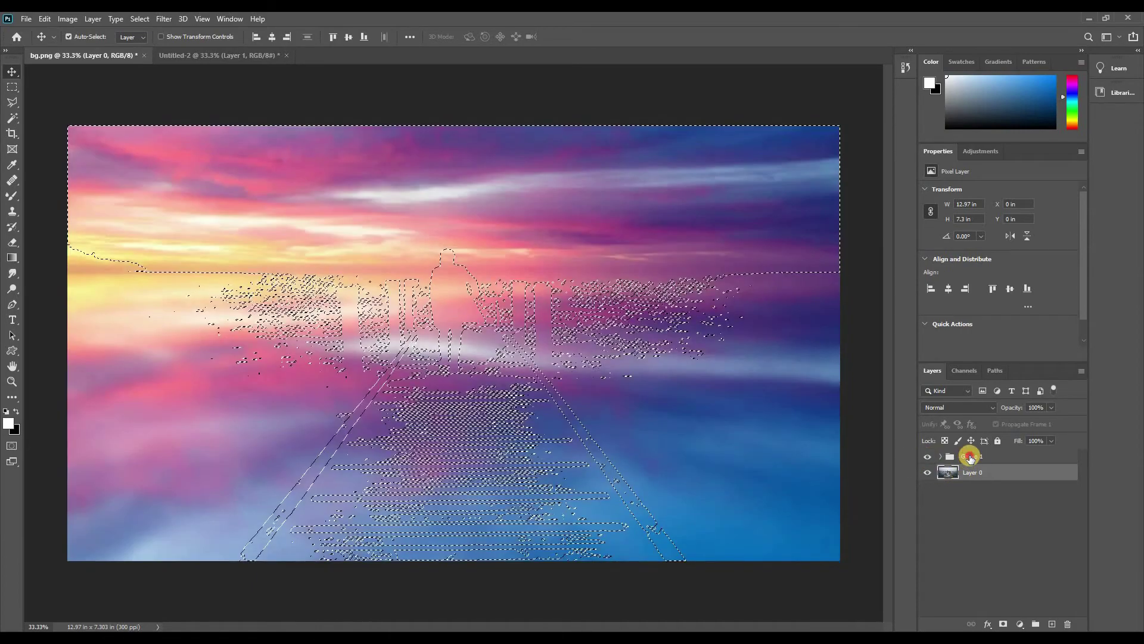
click(968, 458)
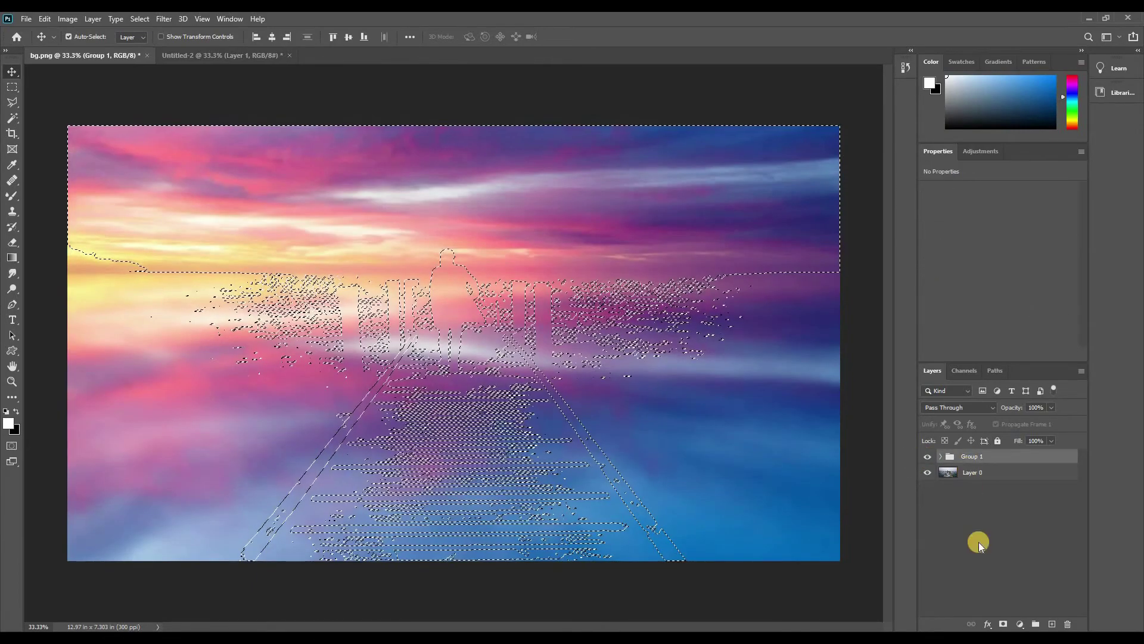
- Add a layer mask to Group 1 from the red-channel selection and select the mask
click(1004, 623)
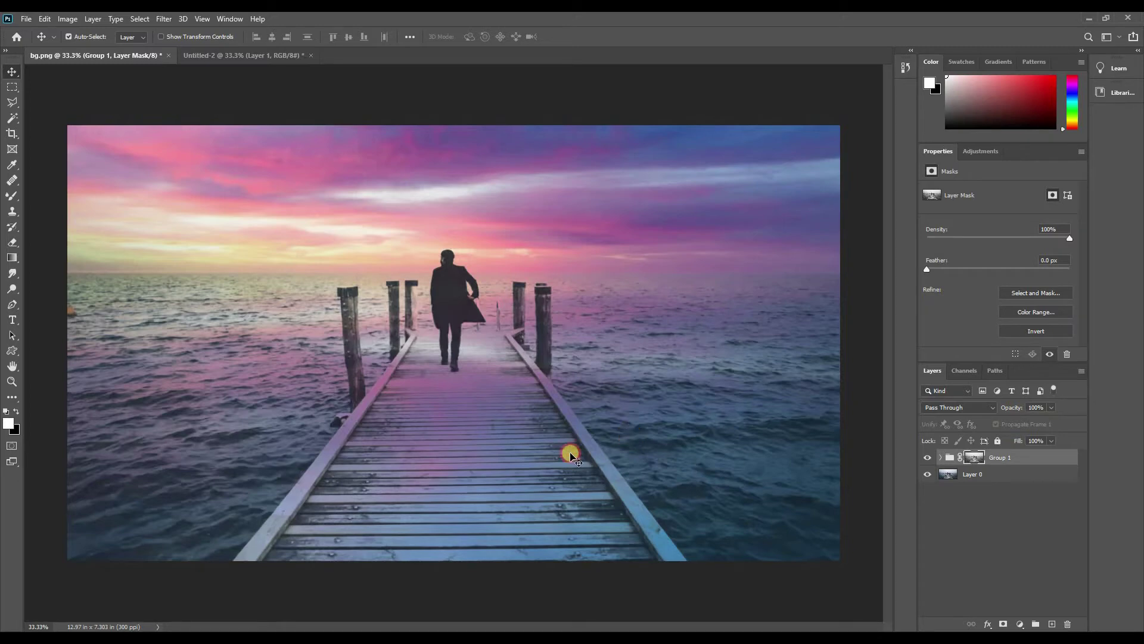
click(851, 493)
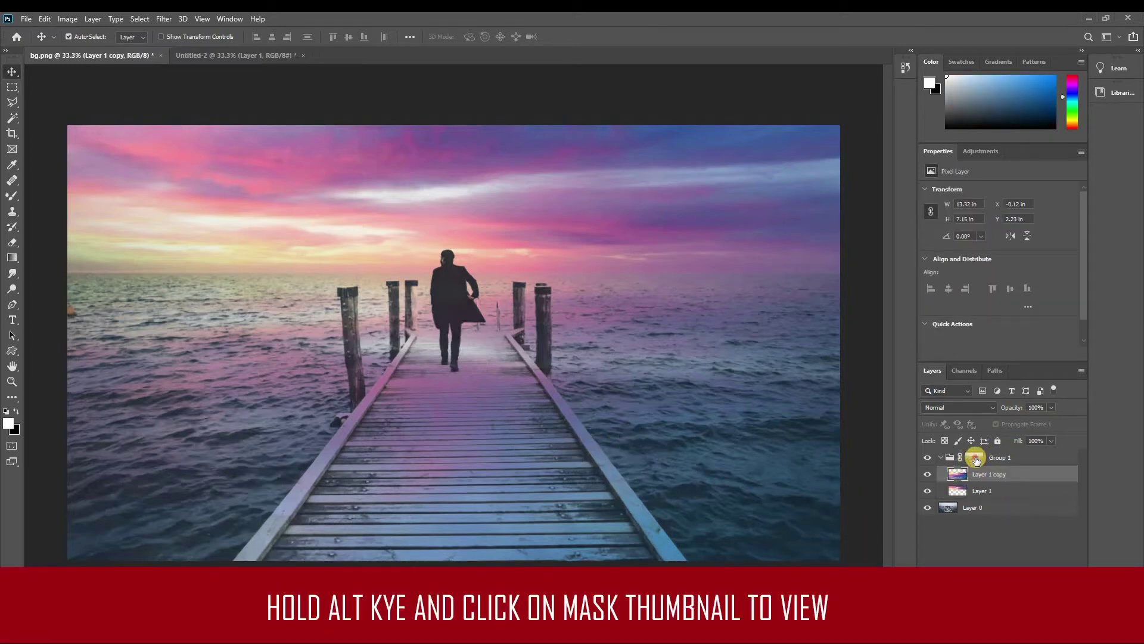
click(971, 459)
click(946, 458)
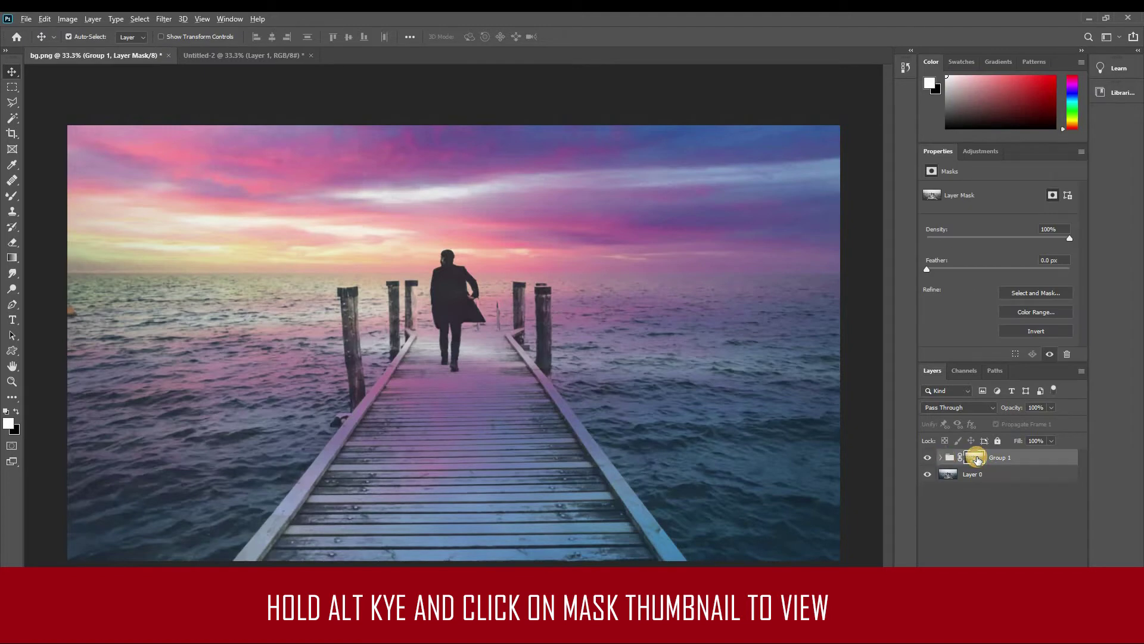
- View Group 1's mask alone and boost its contrast with Curves, white input 225
alt+click(977, 459)
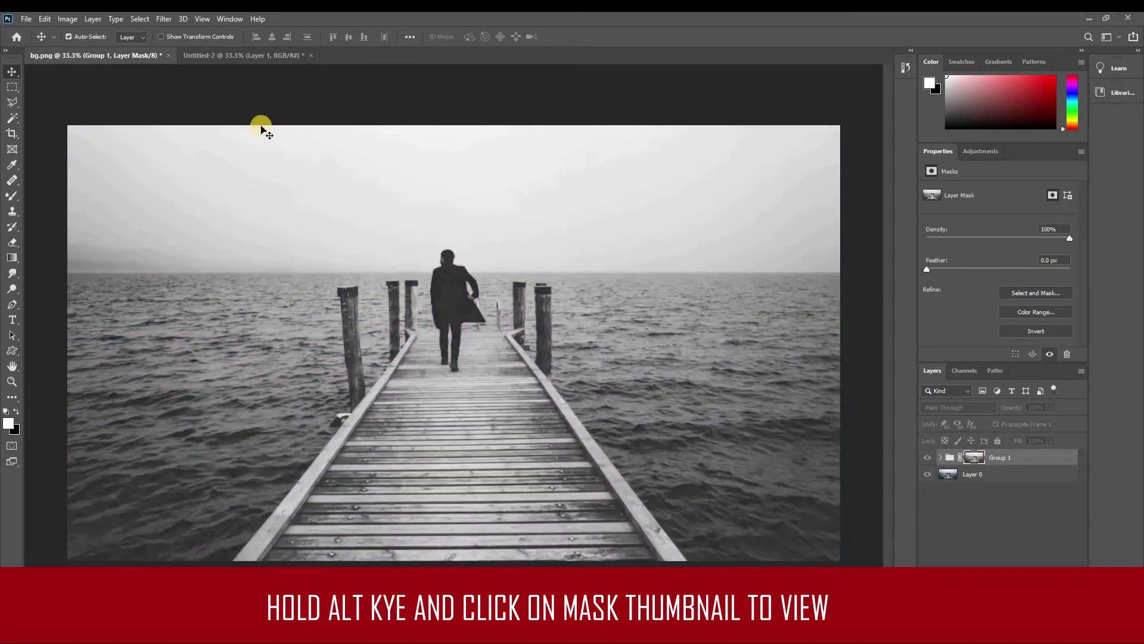
click(68, 19)
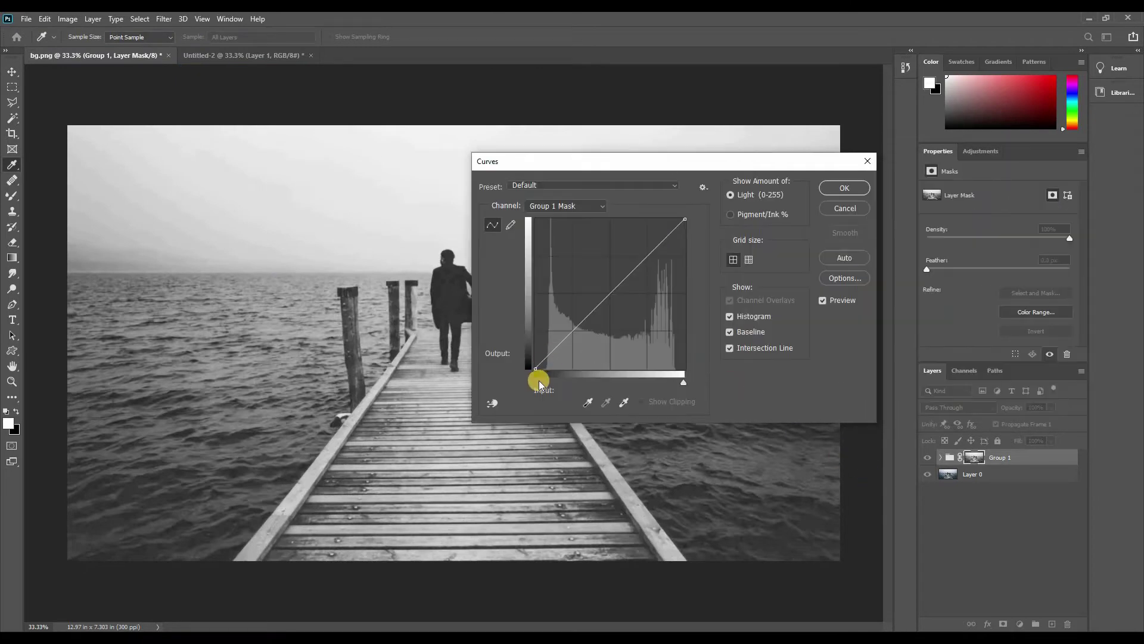
drag(531, 381, 546, 385)
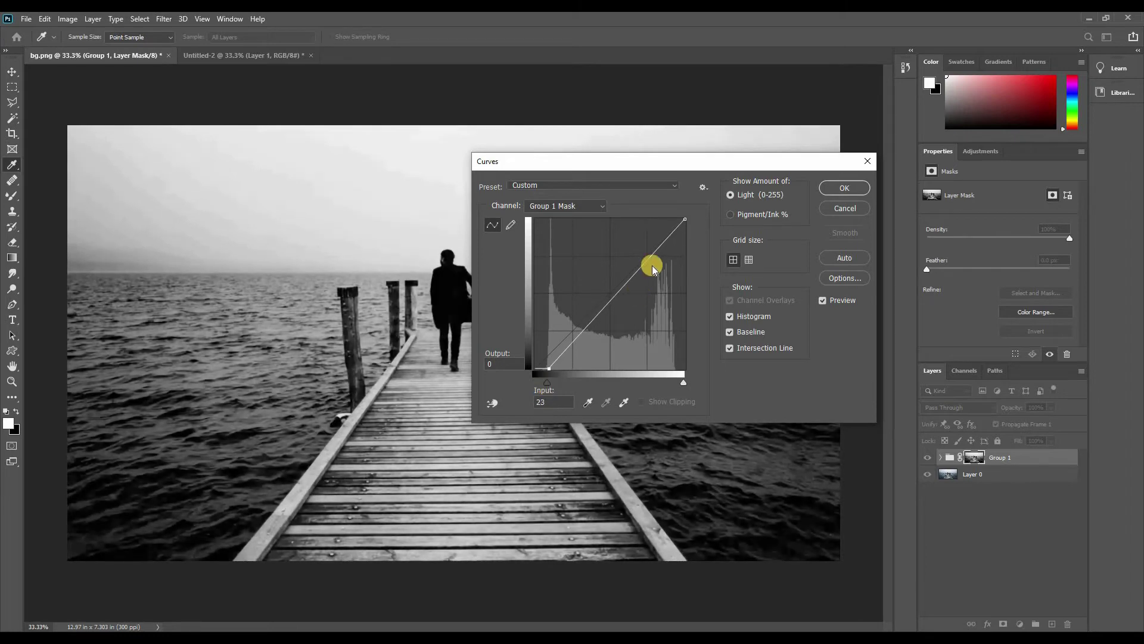
drag(685, 380, 667, 379)
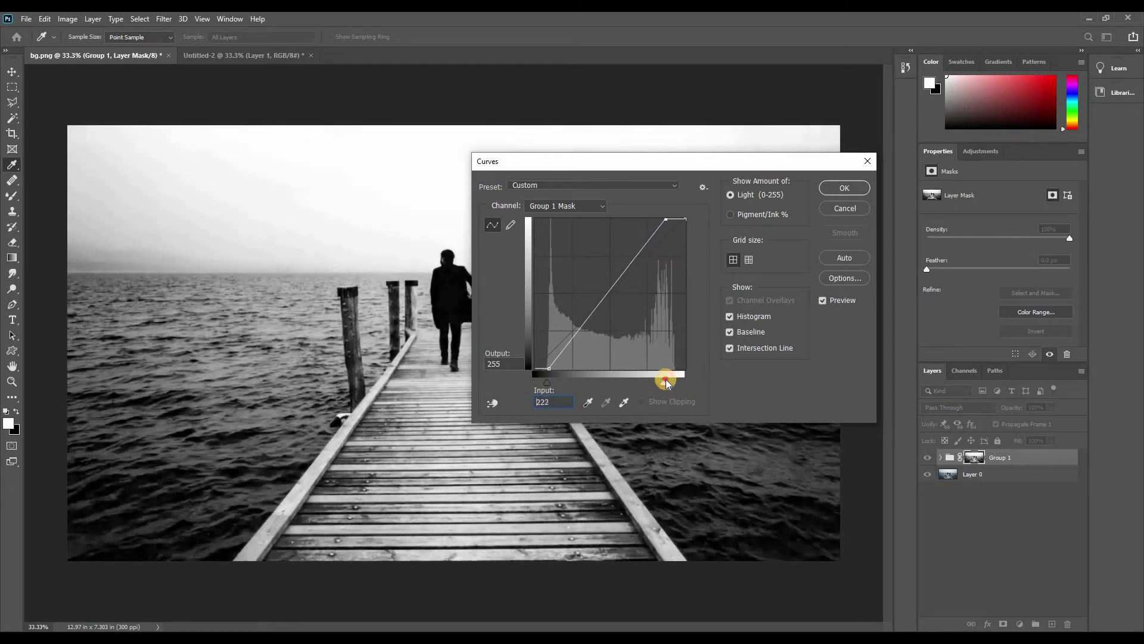
click(835, 189)
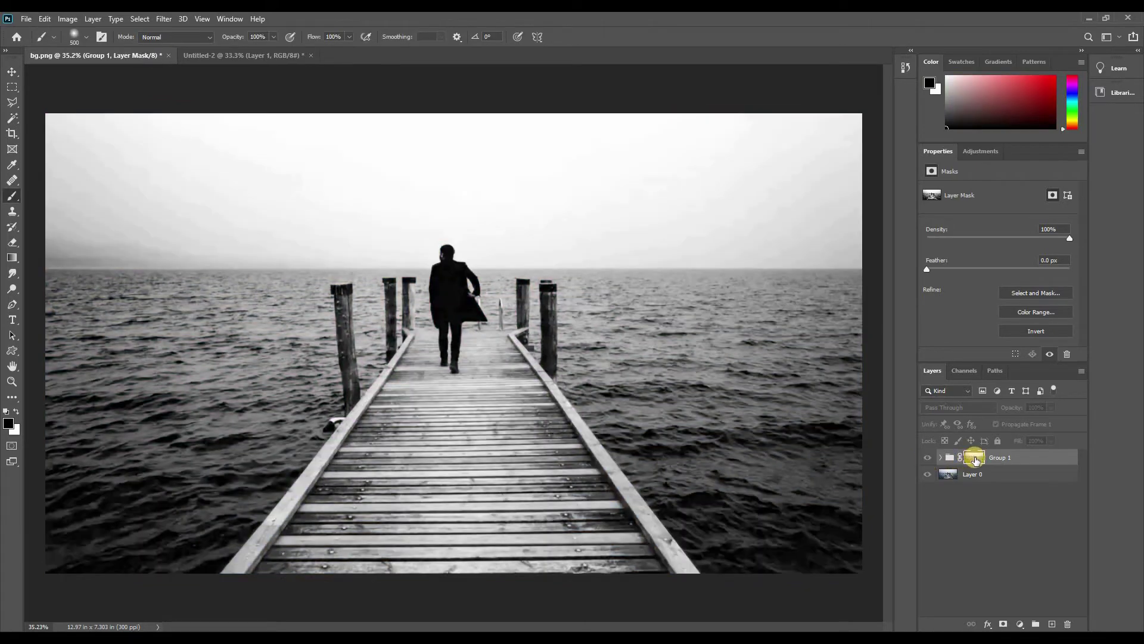
- Paint black over the pier planks on Group 1's mask with a 35% opacity brush
alt+click(976, 457)
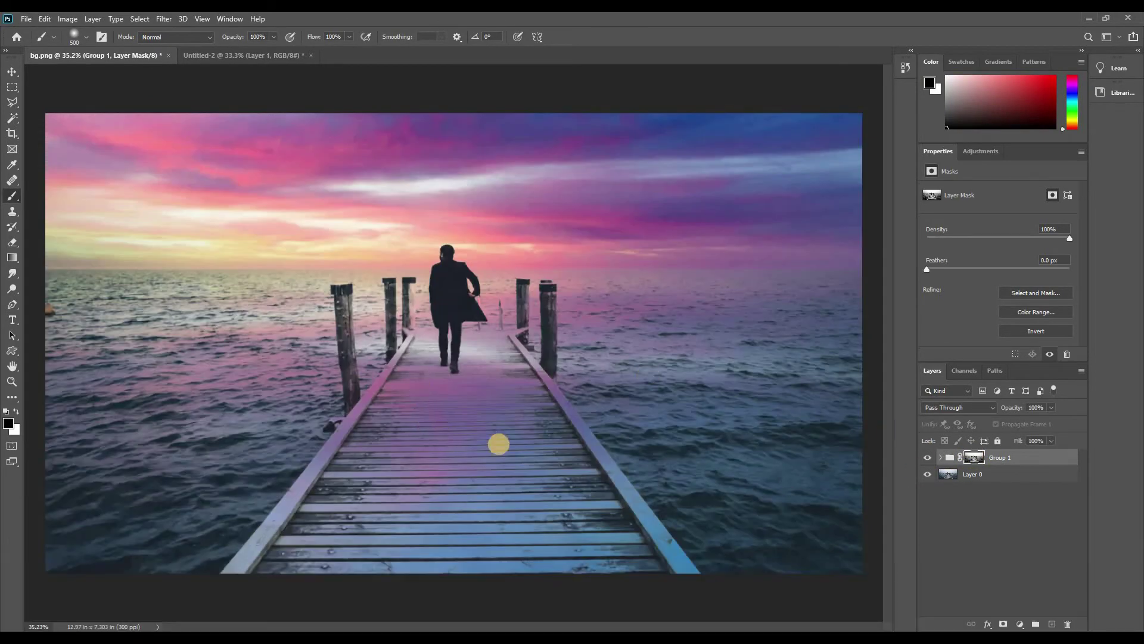
click(12, 70)
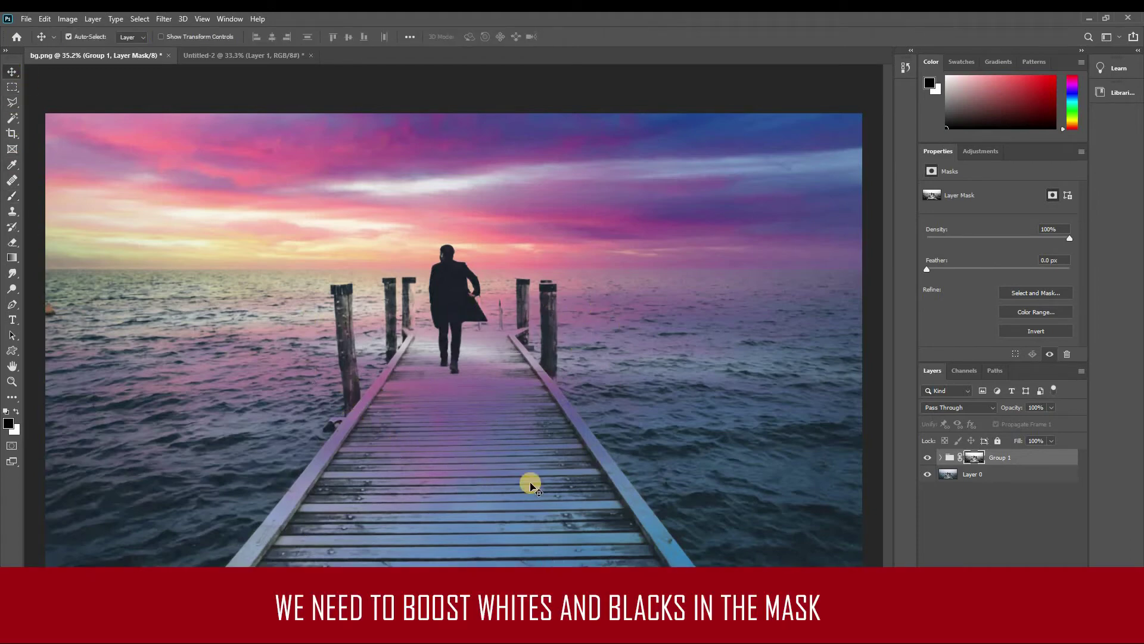
alt+click(976, 458)
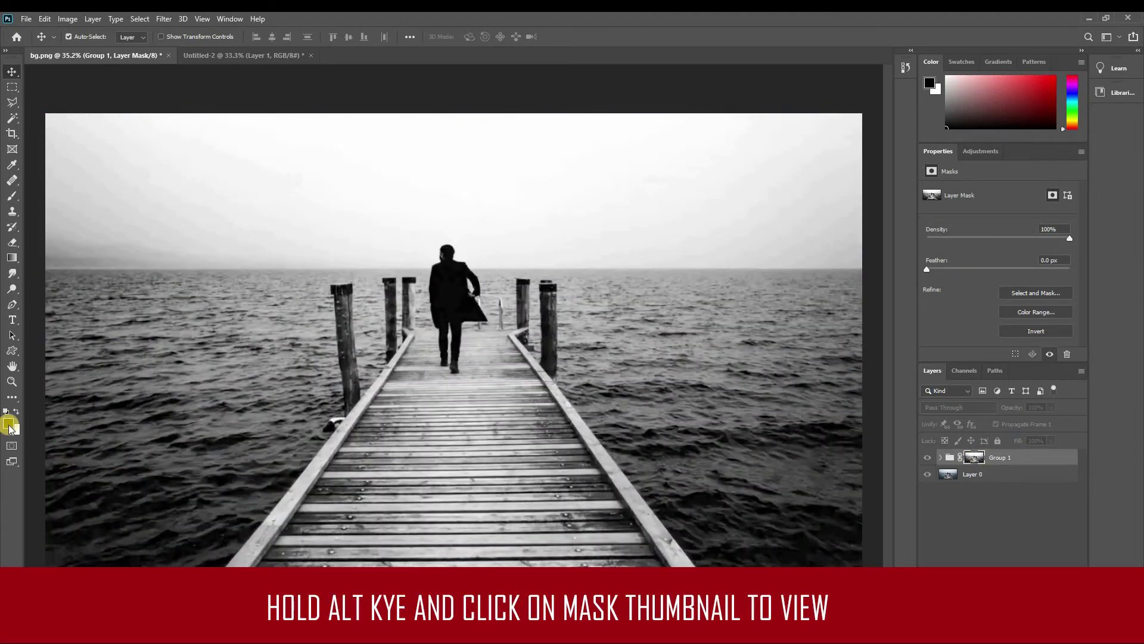
click(9, 198)
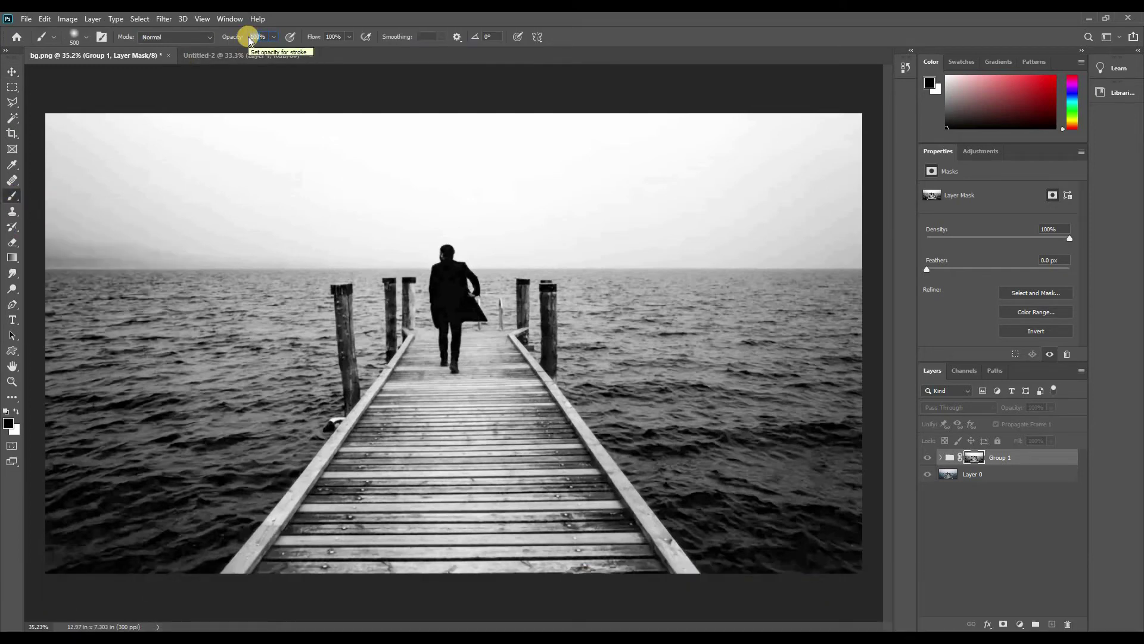
key(3)
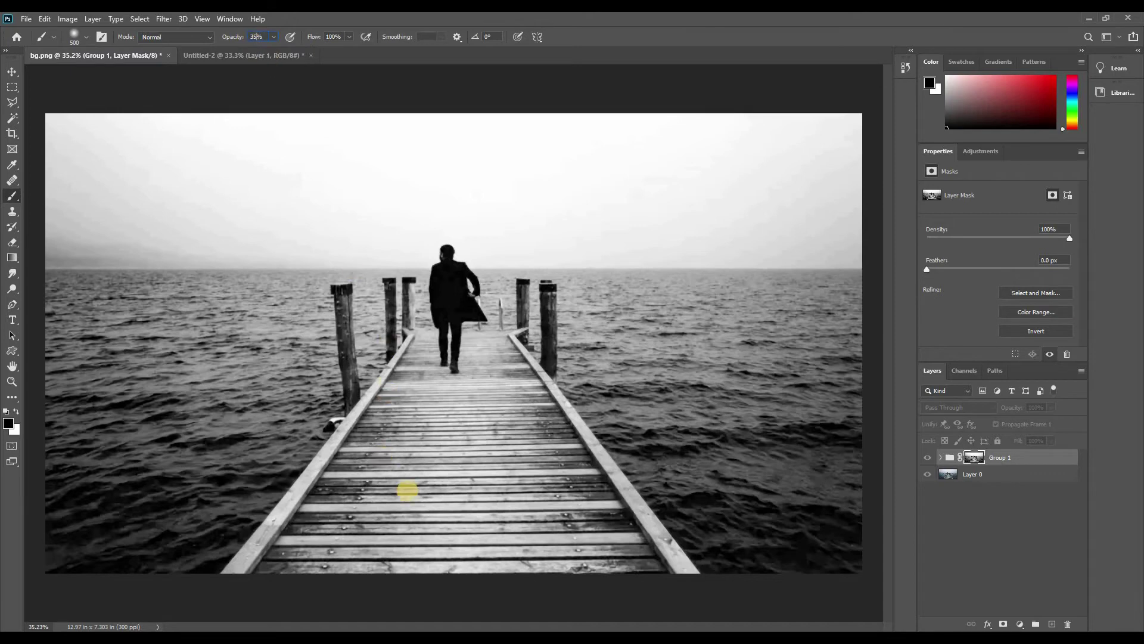
mouse_move(365, 517)
mouse_down()
mouse_move(337, 480)
mouse_move(409, 403)
mouse_move(473, 414)
mouse_move(524, 477)
mouse_move(509, 587)
mouse_move(404, 524)
mouse_move(438, 533)
mouse_move(408, 414)
mouse_move(376, 490)
mouse_move(417, 539)
mouse_move(458, 510)
mouse_move(618, 550)
mouse_move(583, 480)
mouse_move(533, 488)
mouse_up()
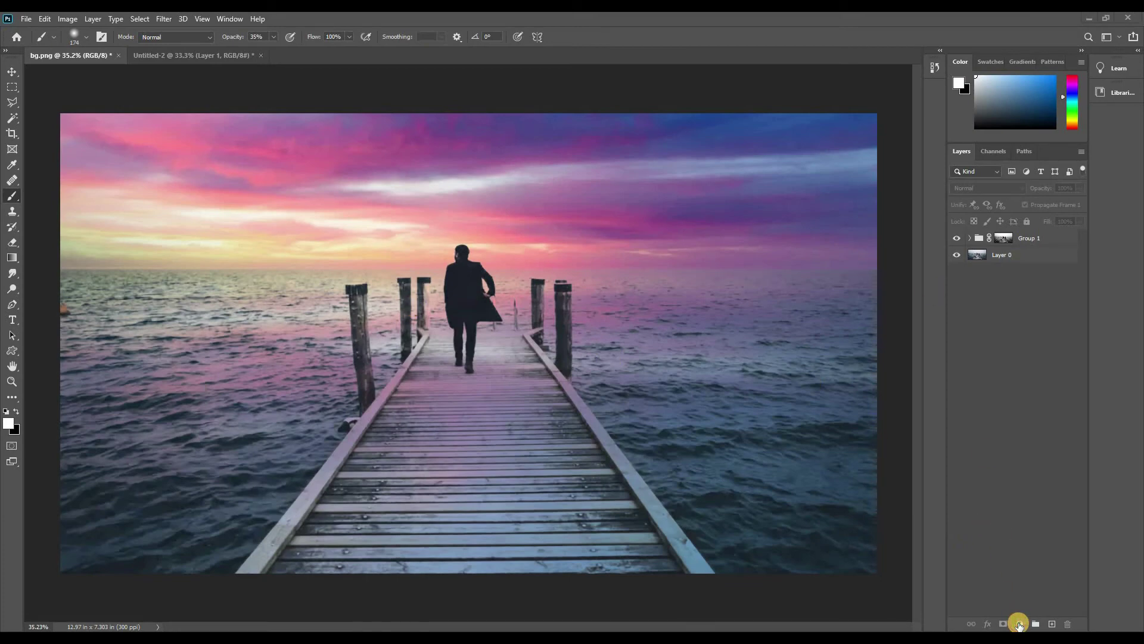
- Add a Curves 1 adjustment layer with an S-curve pulling the shadows down
click(1020, 625)
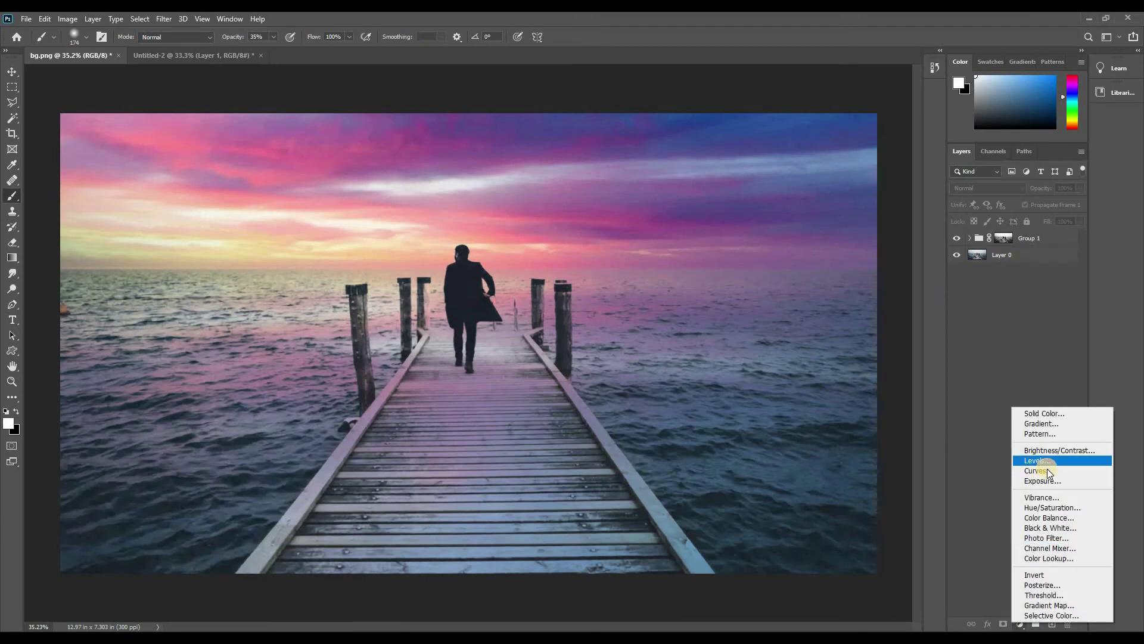
click(1047, 471)
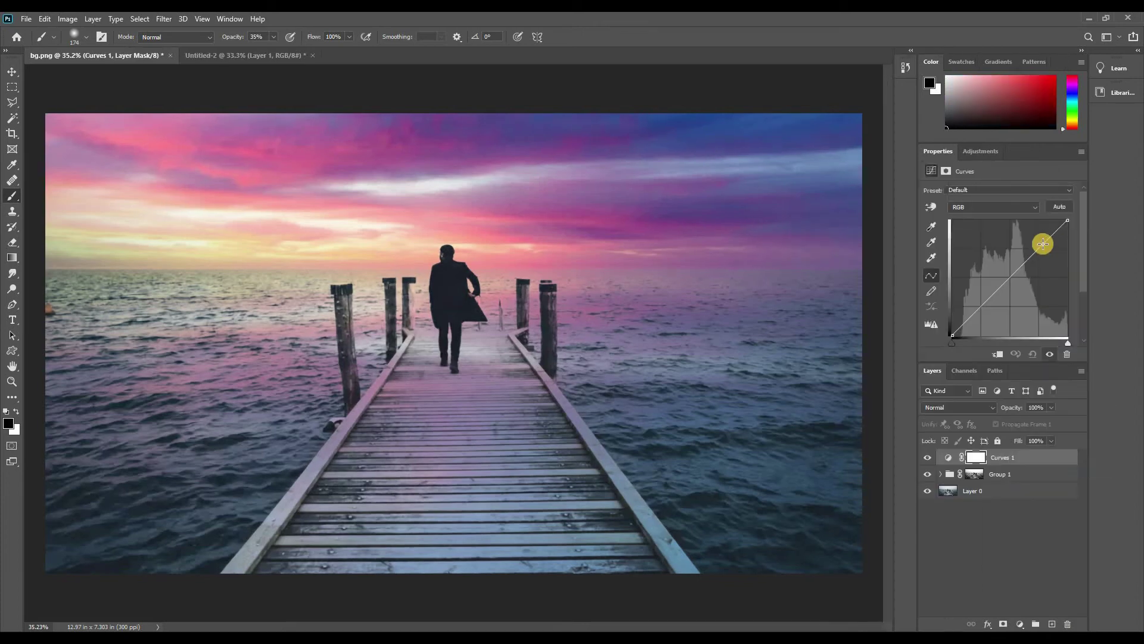
click(1038, 241)
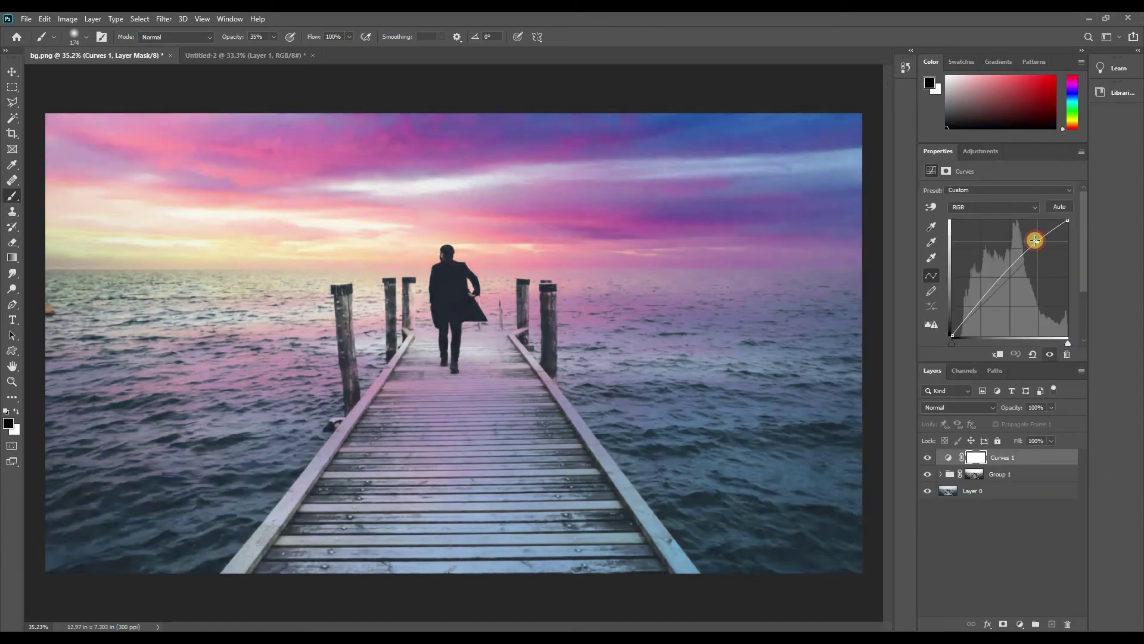
click(980, 306)
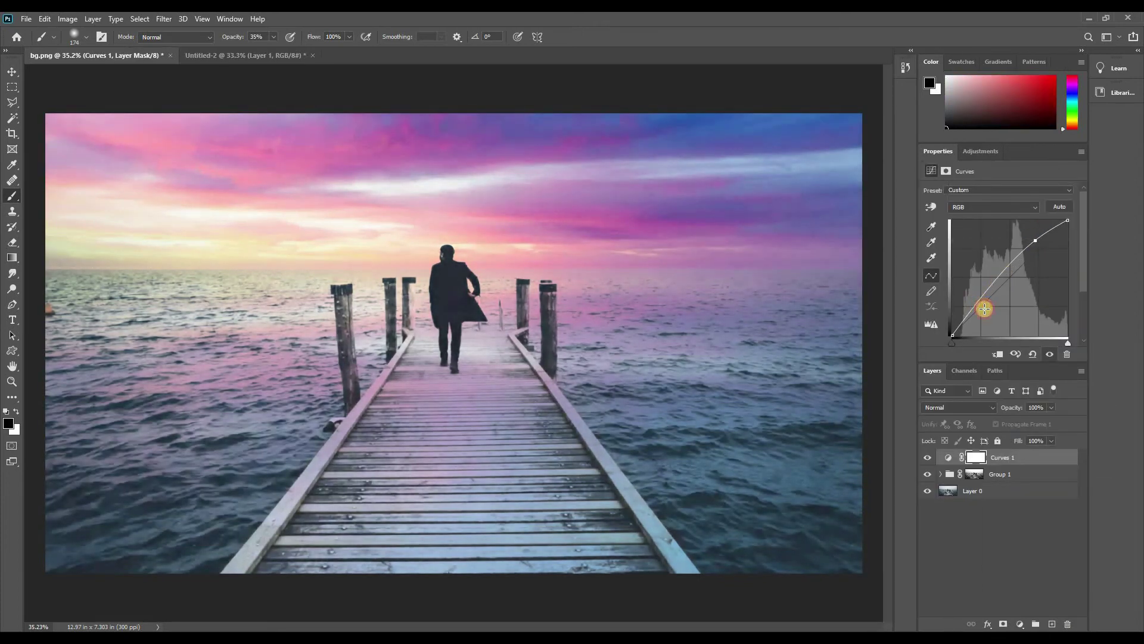
drag(981, 305, 988, 311)
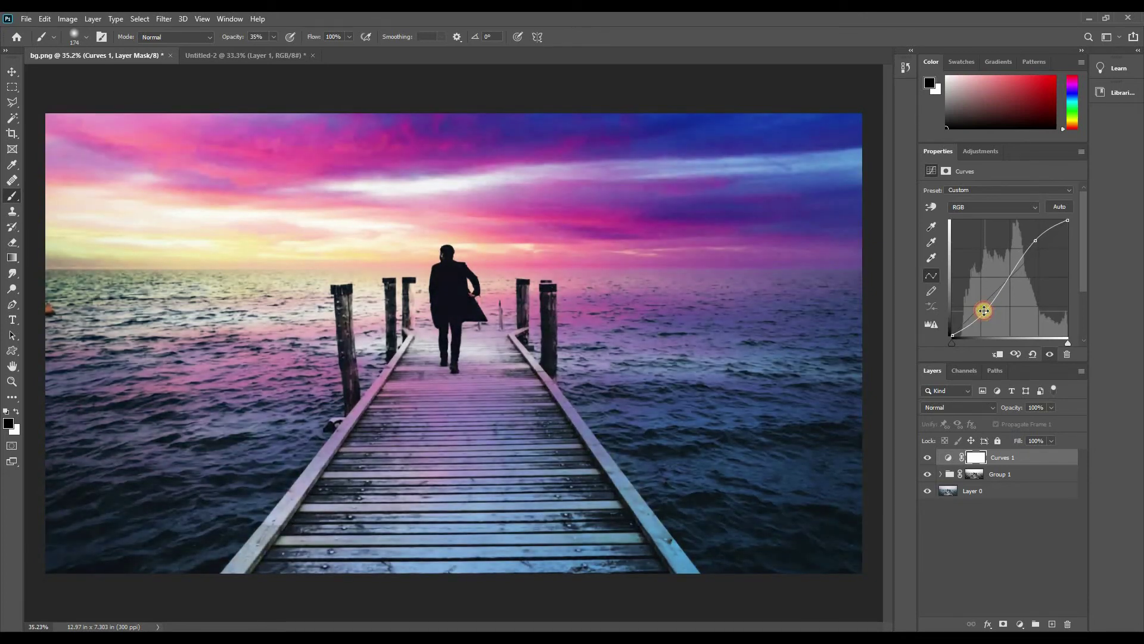
click(1036, 240)
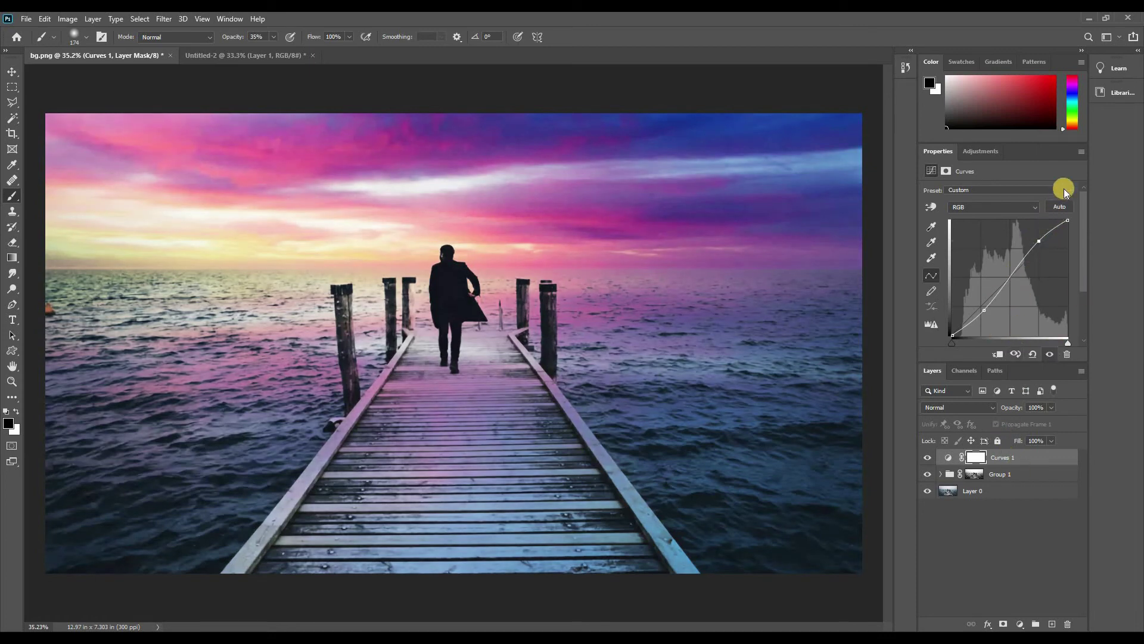
click(1016, 605)
click(1018, 624)
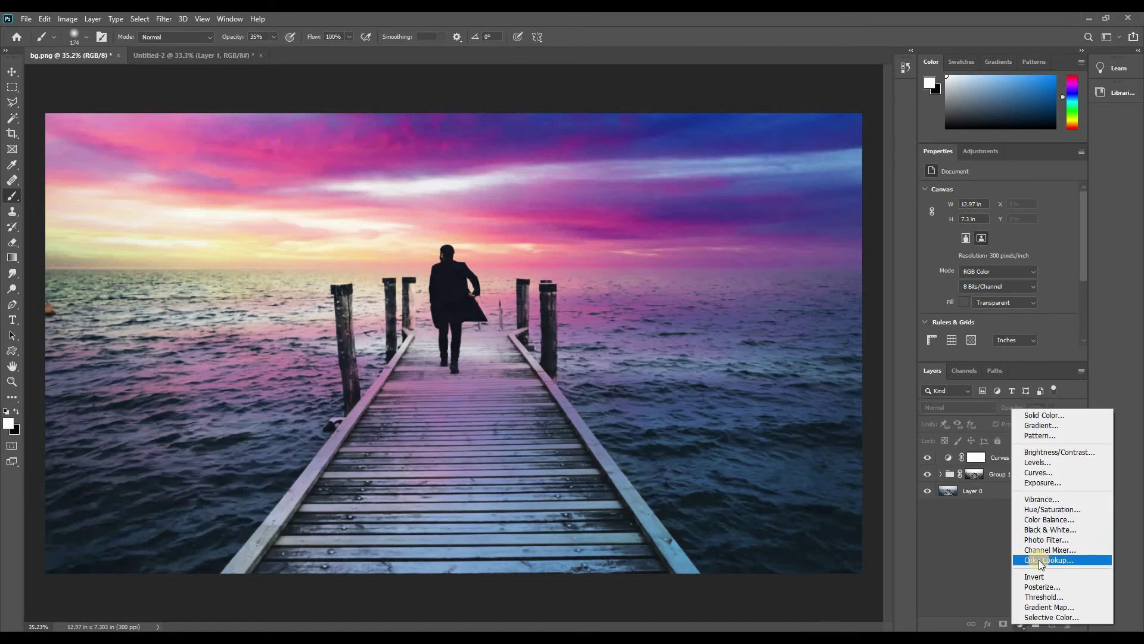
- Add a Color Lookup adjustment layer using the FallColors.look 3DLUT file
click(1038, 562)
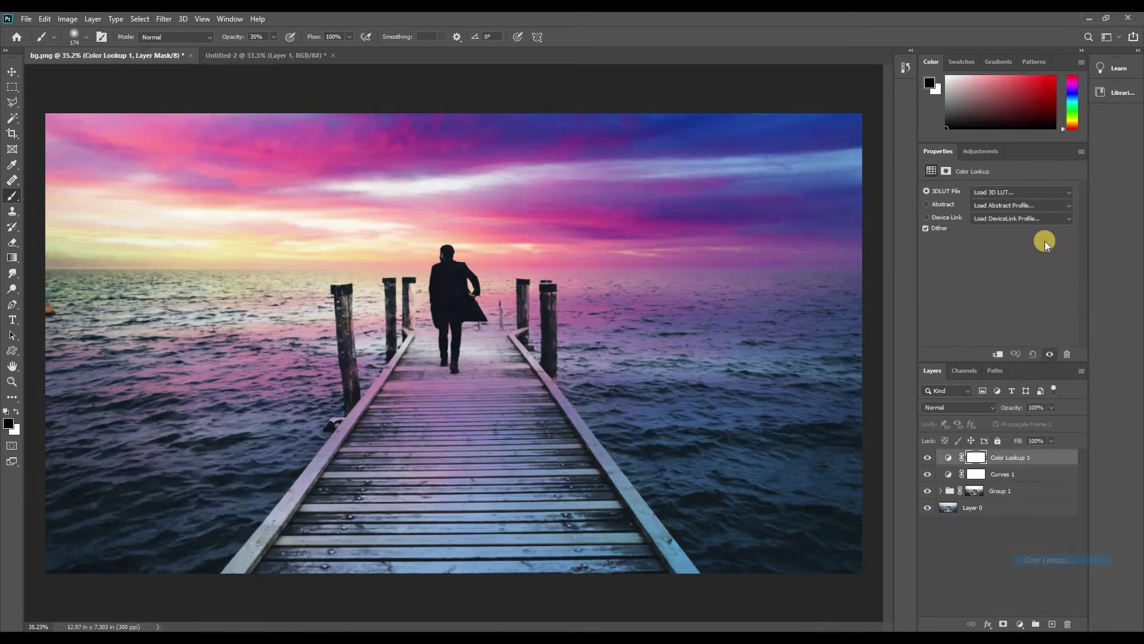
click(1012, 192)
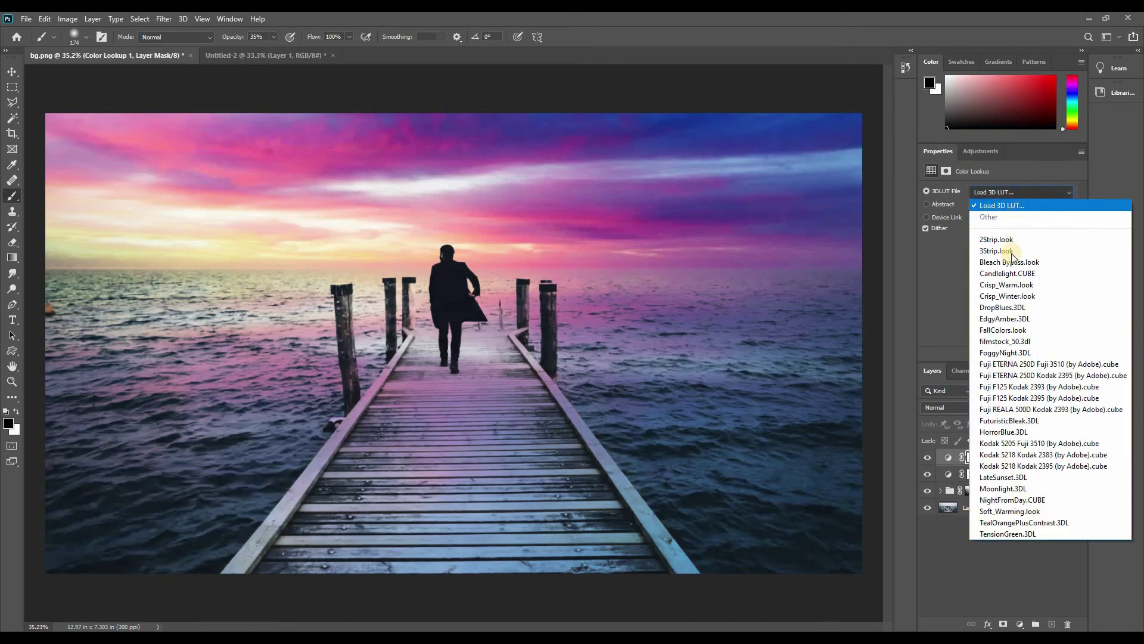
click(1008, 331)
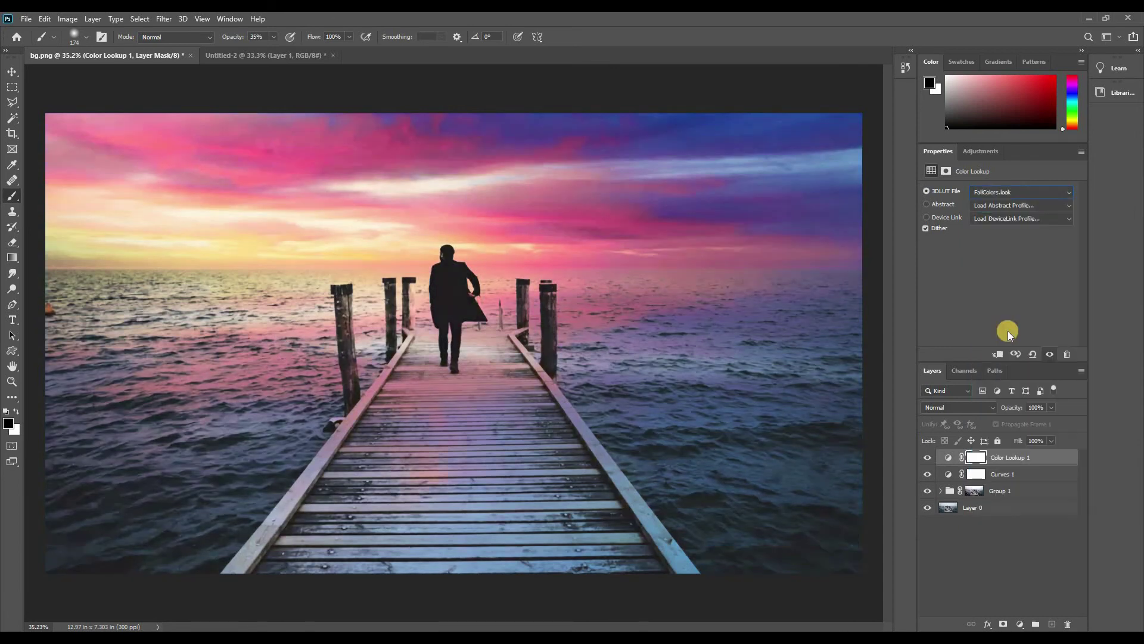
- Add a Brightness/Contrast adjustment layer with Contrast set to 60
click(1017, 624)
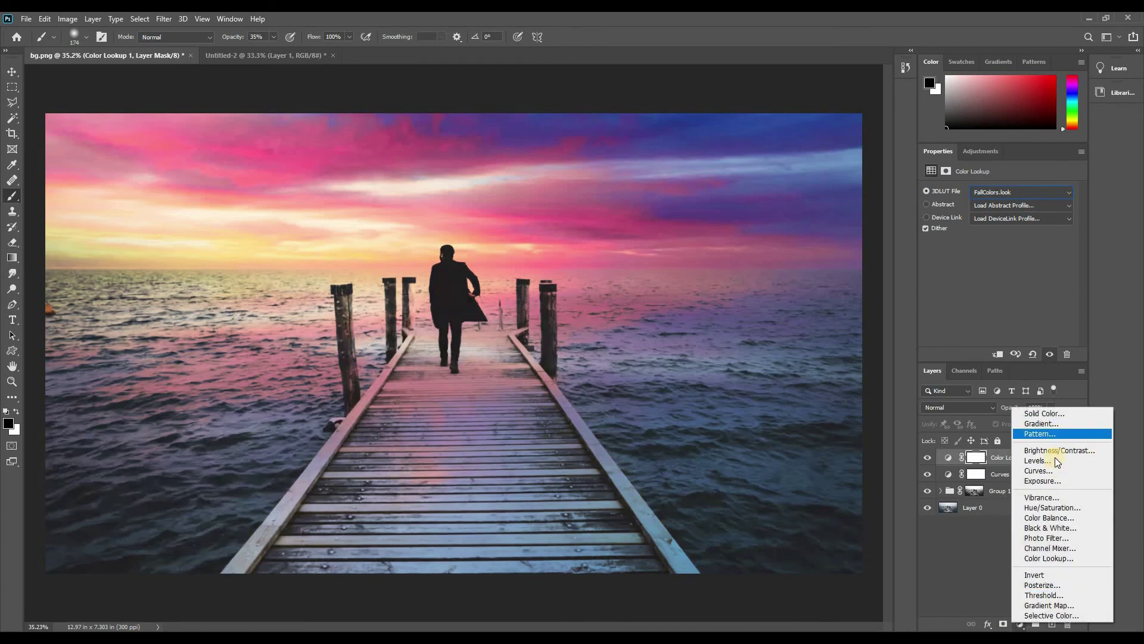
click(1055, 450)
drag(1000, 251, 1079, 246)
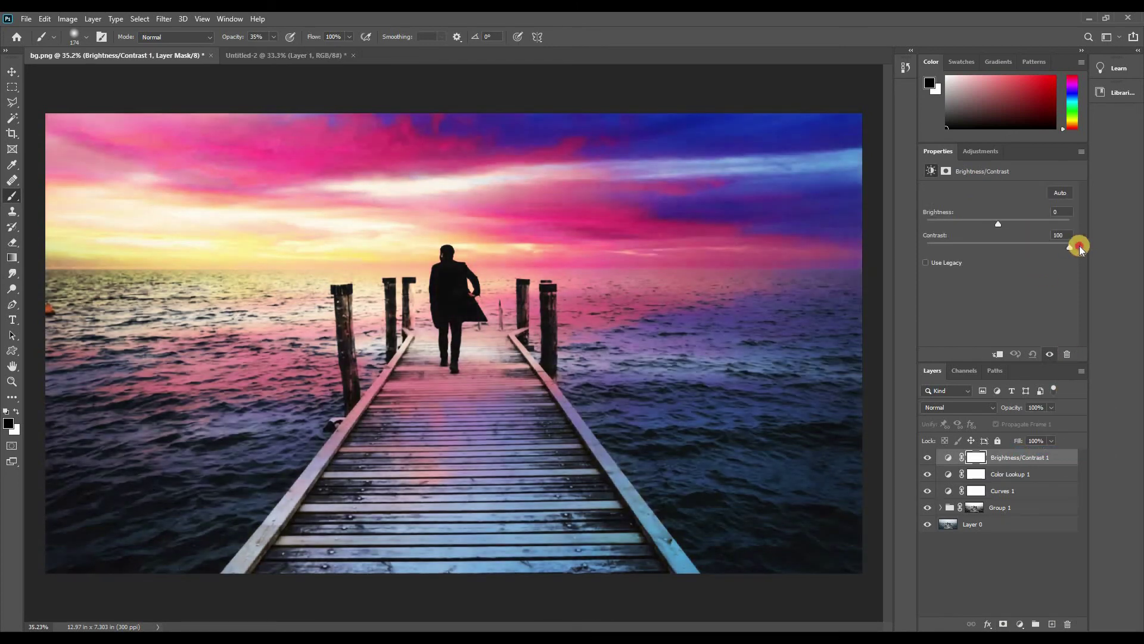
click(1044, 249)
drag(1043, 249, 1041, 249)
shift+click(1006, 507)
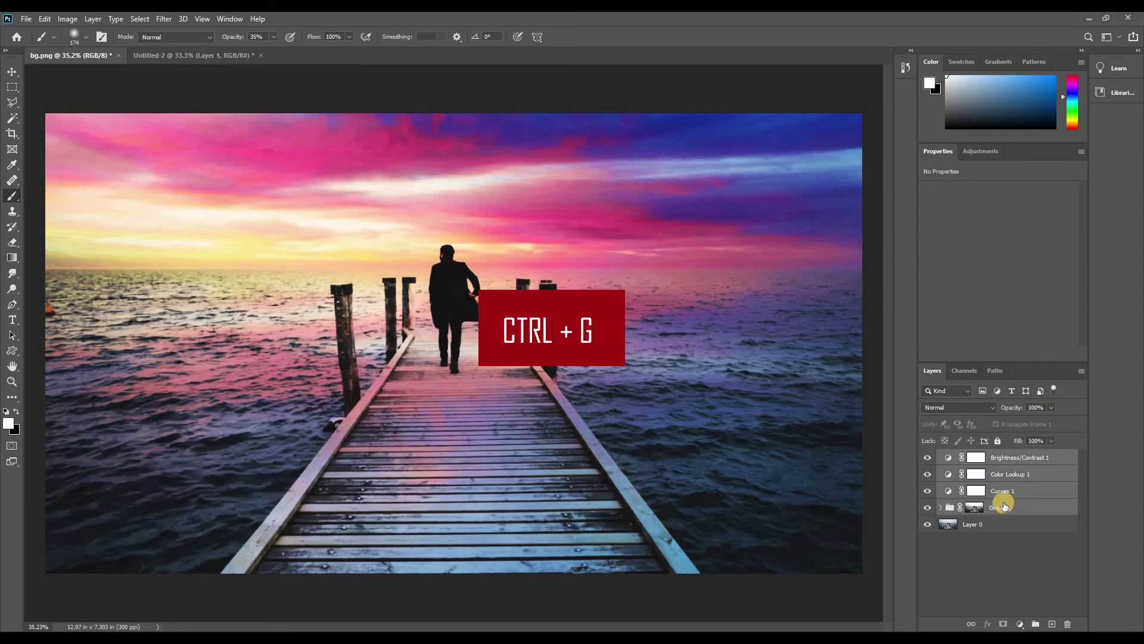
- Group the adjustment layers and Group 1 into Group 2, toggling it off for a before/after view
key(ctrl+g)
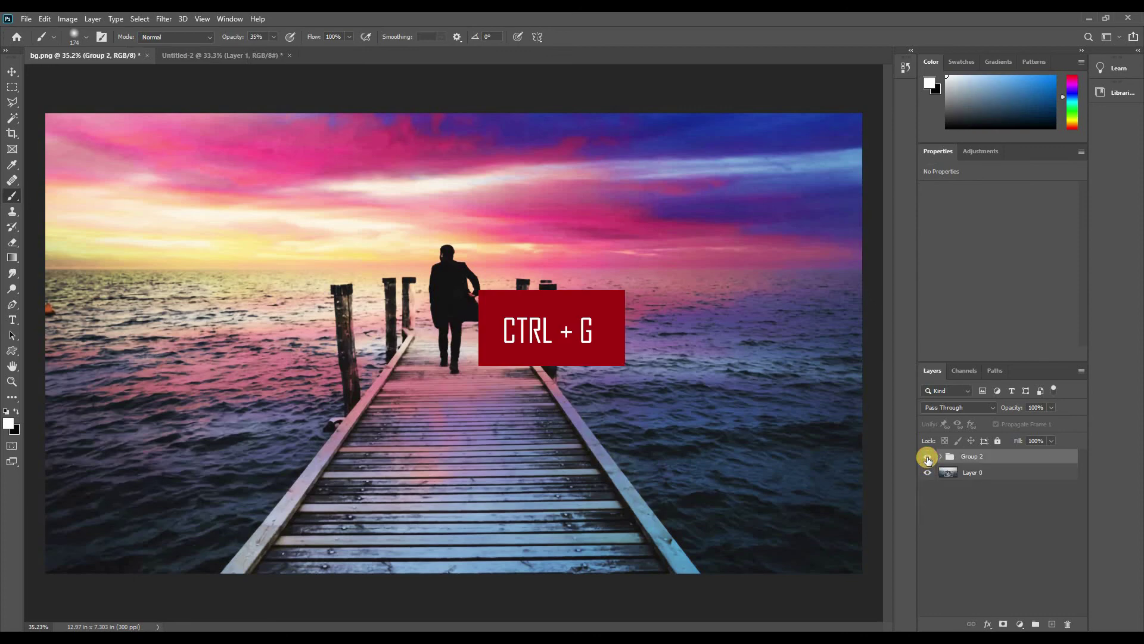
click(927, 457)
click(927, 457)
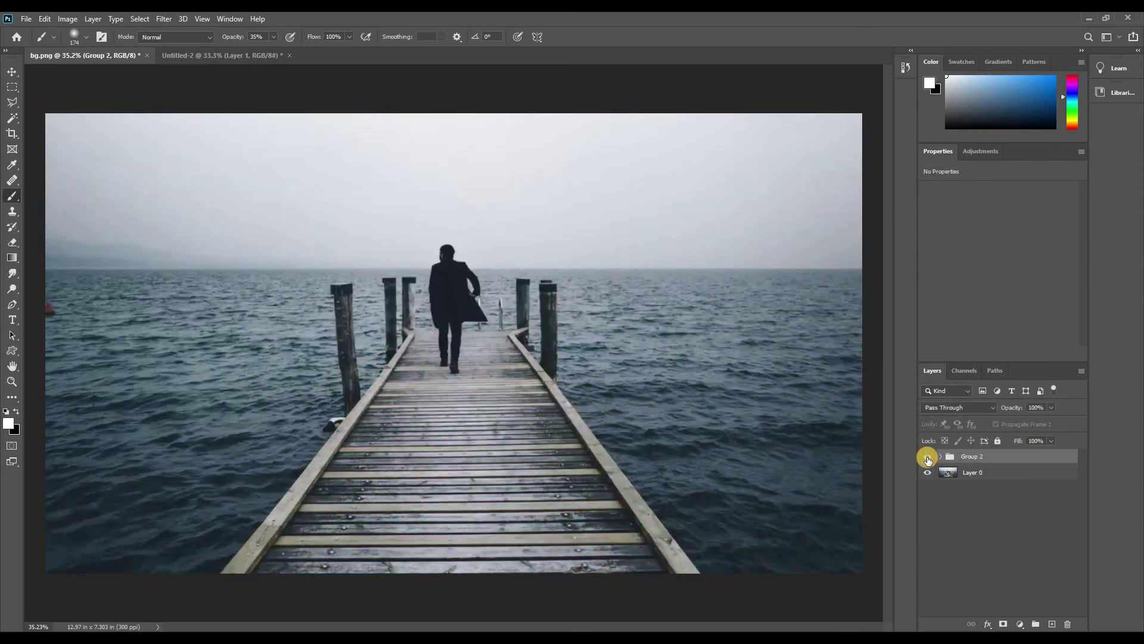
click(928, 457)
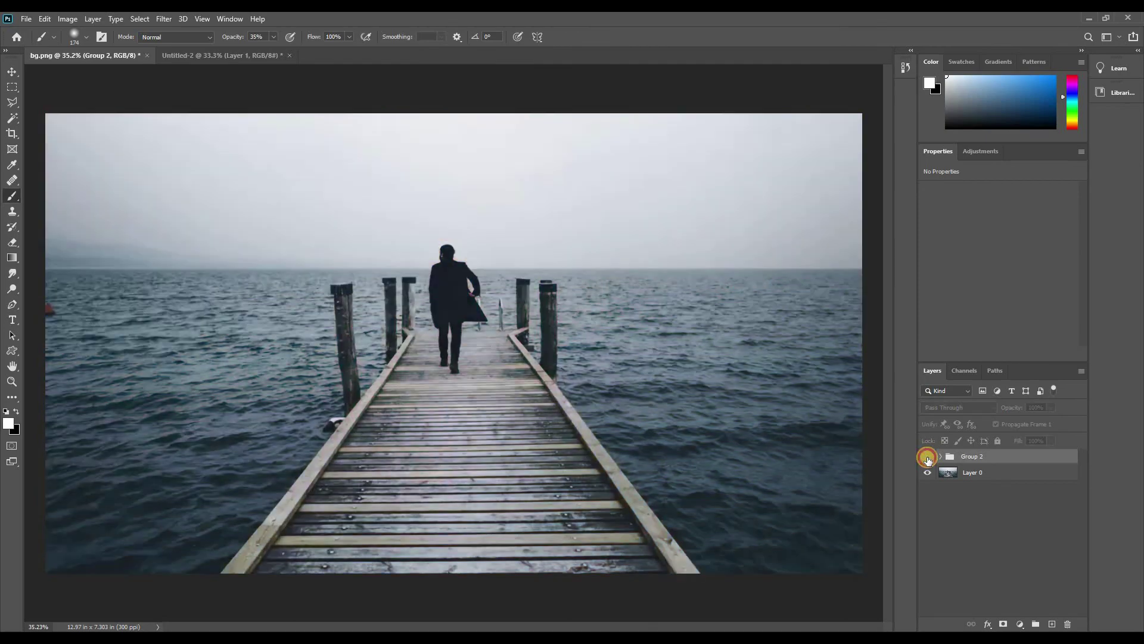